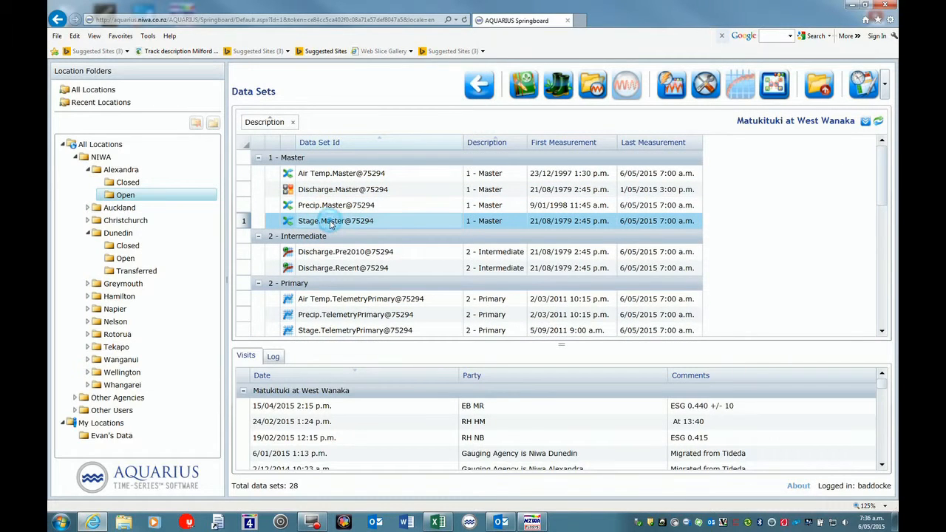
Step: Add Stage.TelemetryBackup@75294 to the selected Stage.Master@75294 data set and open both for Data Correction
left_click_drag(880, 166, 885, 200)
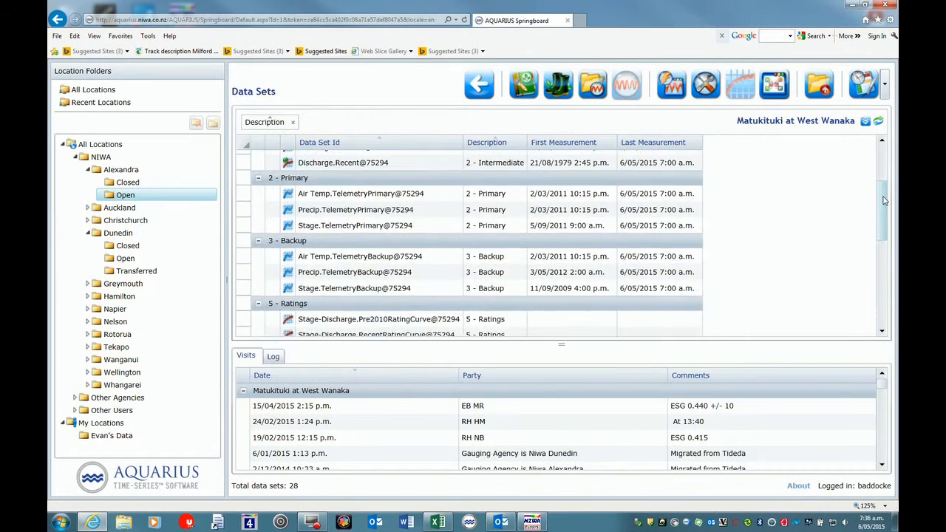
left_click(336, 291)
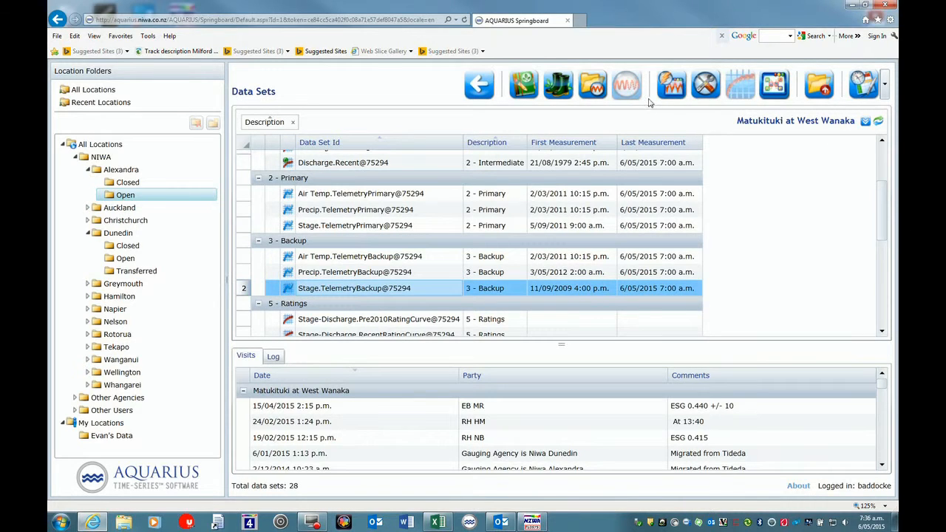
left_click(706, 83)
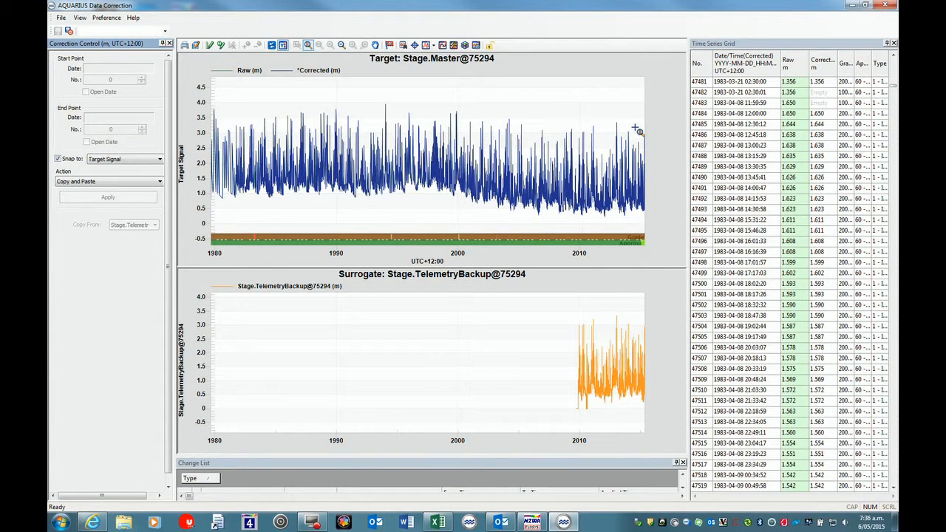
left_click_drag(634, 127, 655, 135)
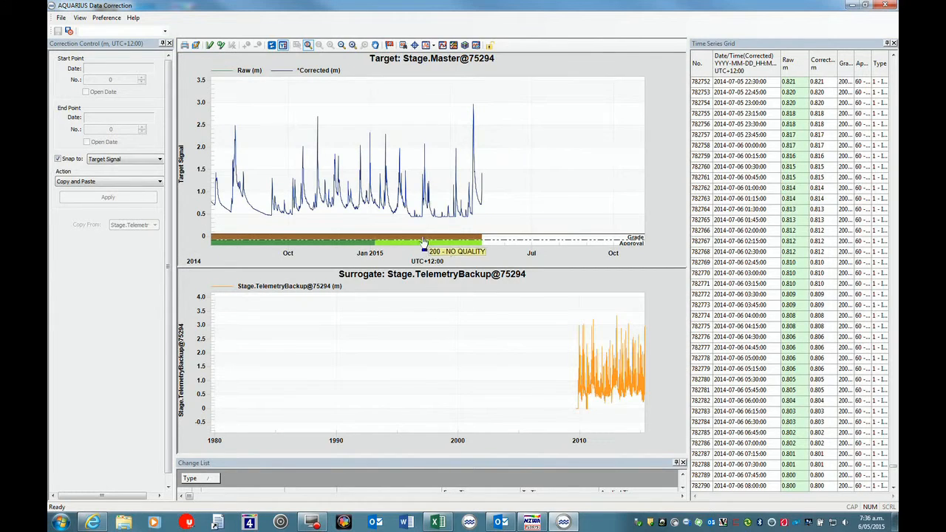
double_click(426, 246)
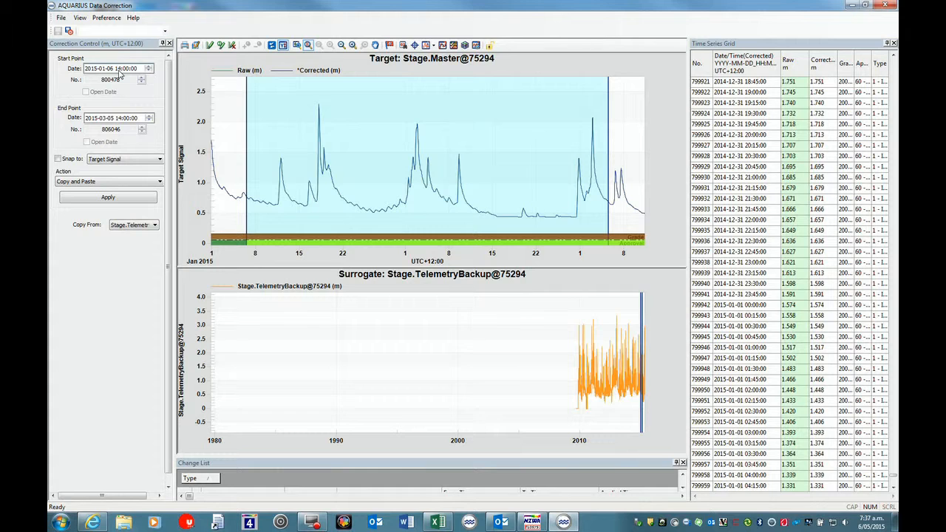
left_click(101, 118)
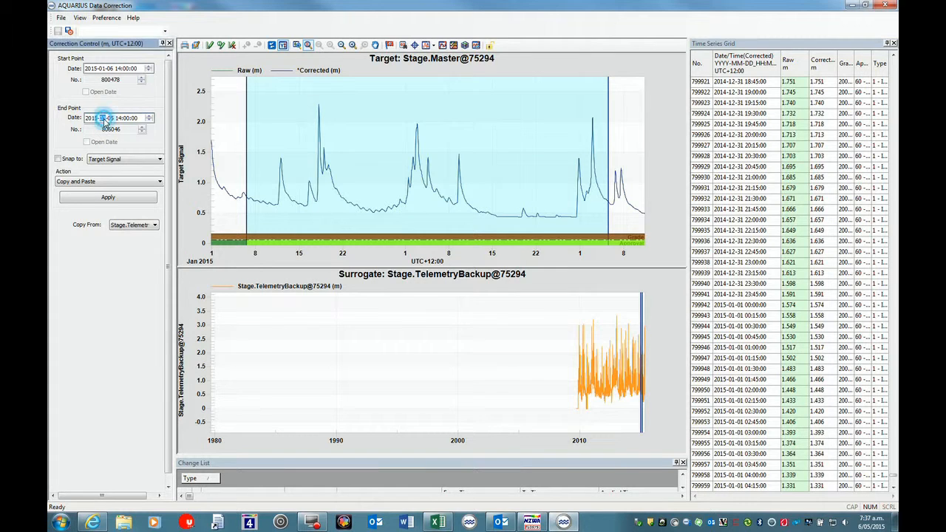
type("4-")
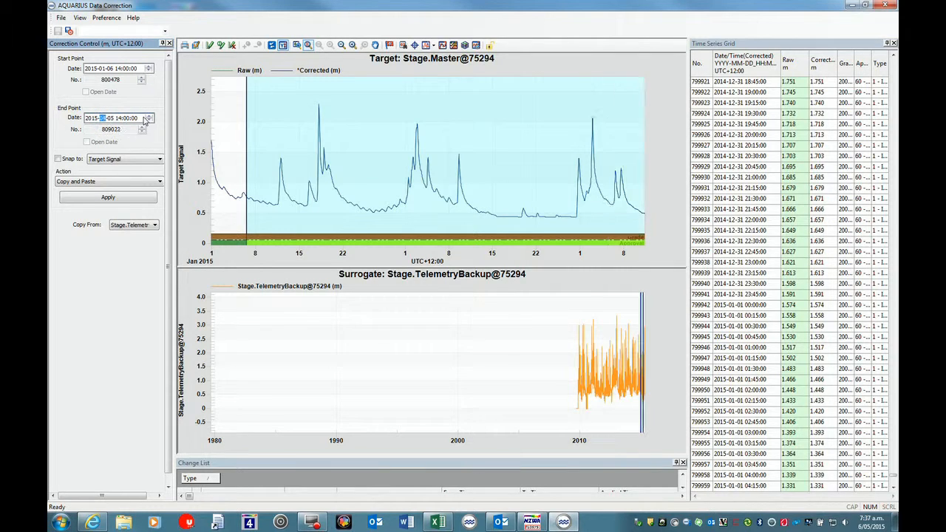
type("15")
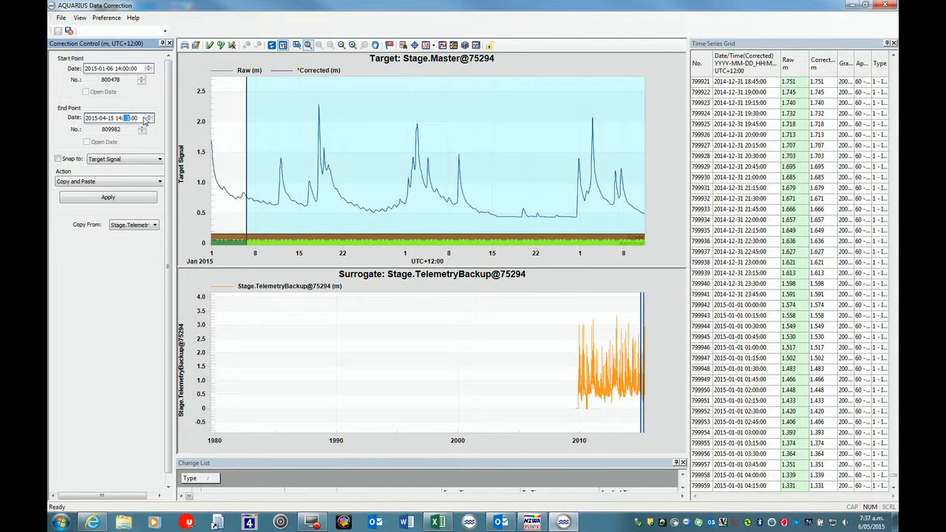
Step: Narrow the correction period to the first flat low-stage stretch, from about 15 to 28 February 2015
left_click(272, 46)
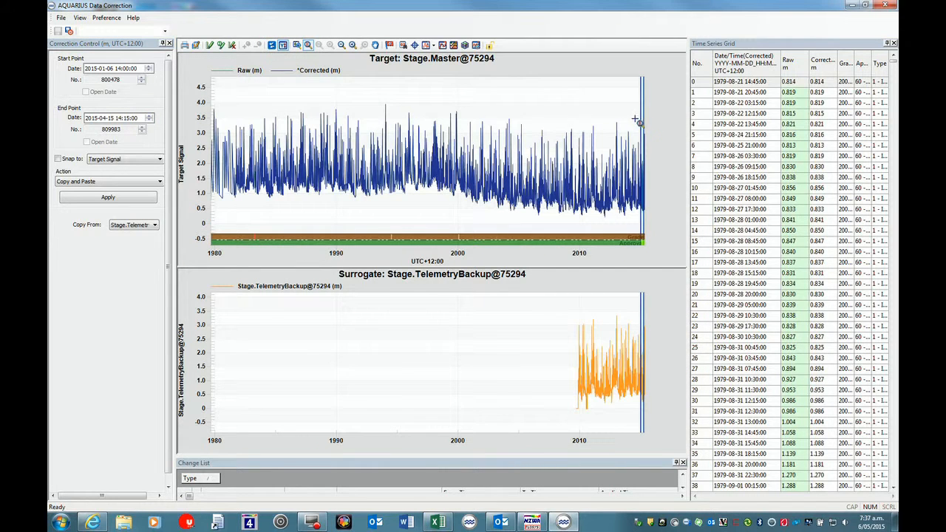
left_click_drag(650, 125, 649, 123)
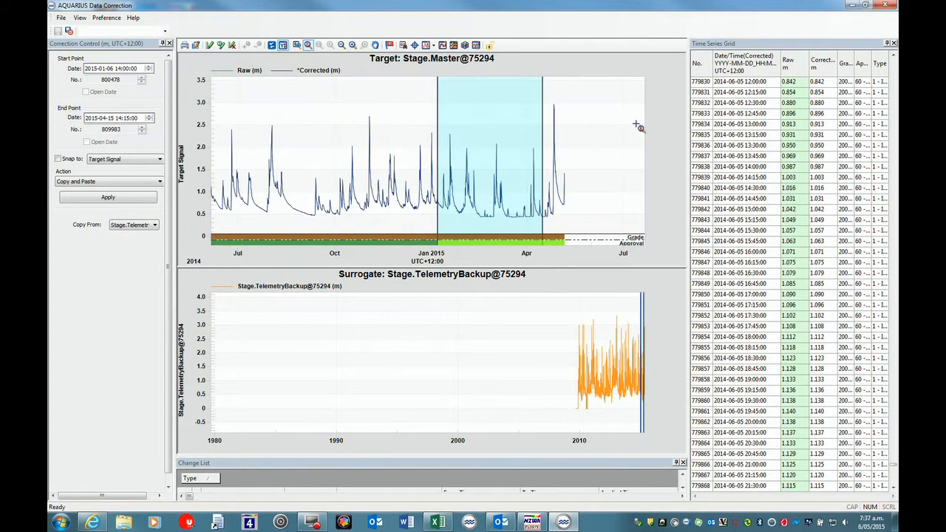
left_click_drag(435, 116, 548, 136)
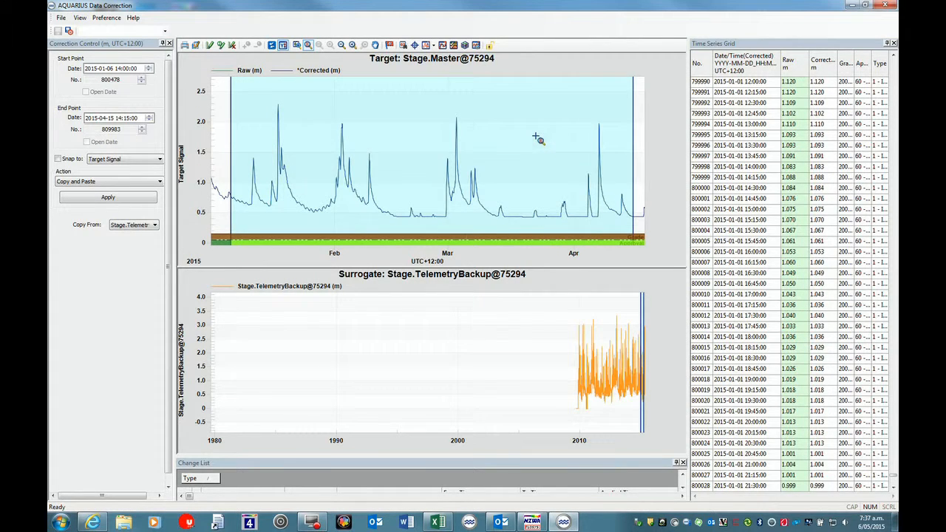
left_click_drag(640, 315, 649, 317)
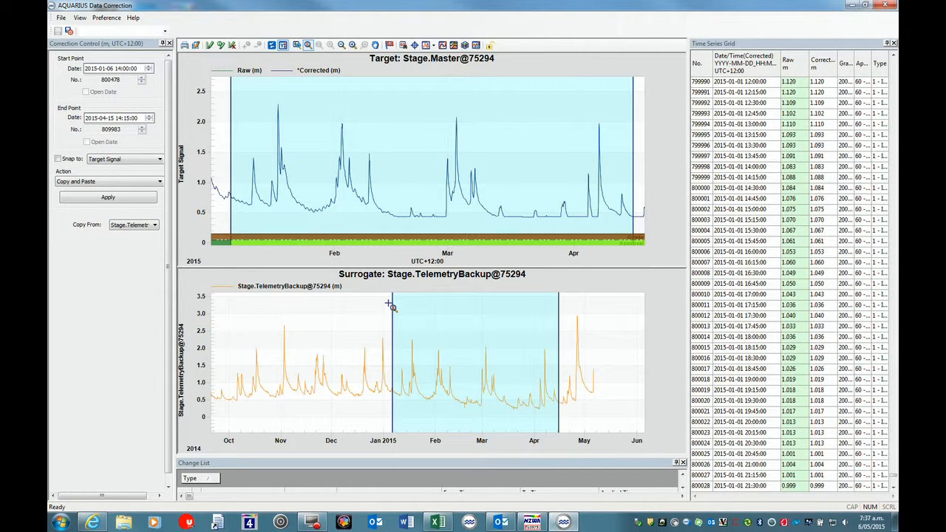
left_click_drag(389, 305, 568, 309)
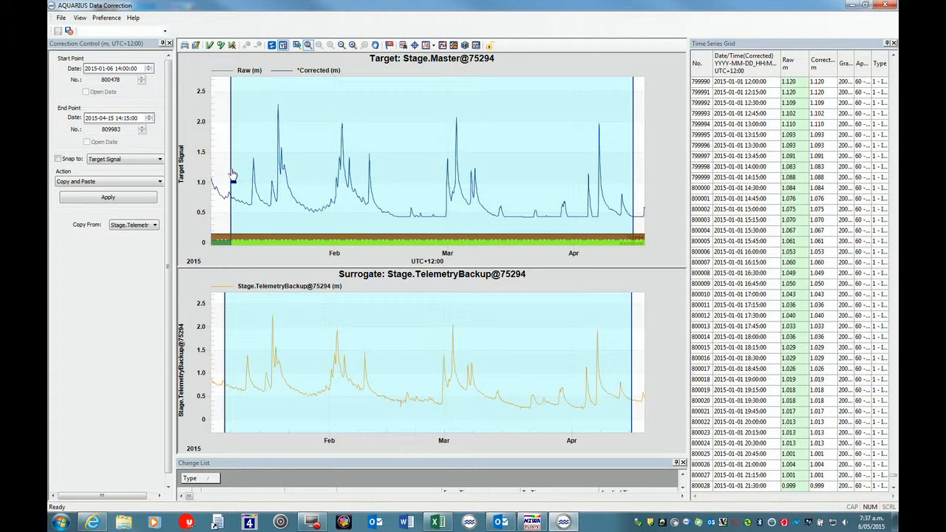
left_click(394, 219)
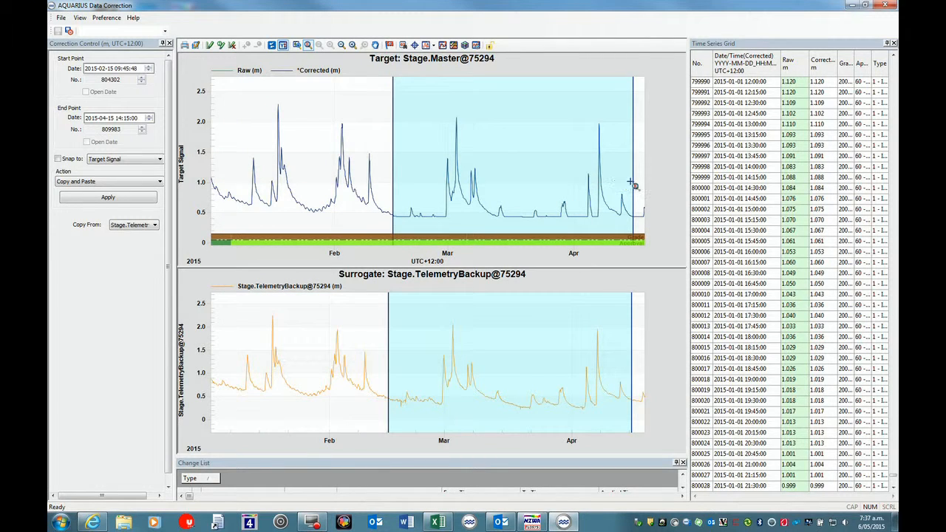
left_click(449, 218)
left_click(388, 150)
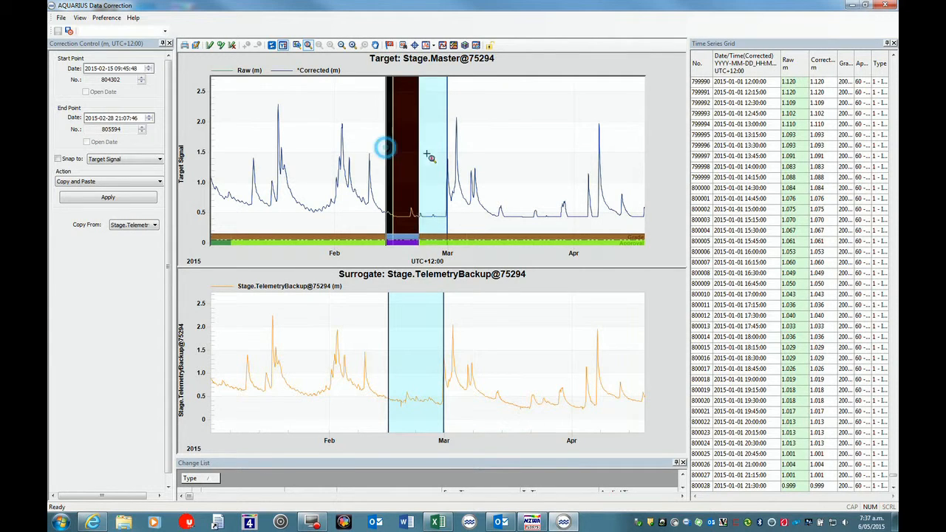
left_click_drag(456, 163, 451, 162)
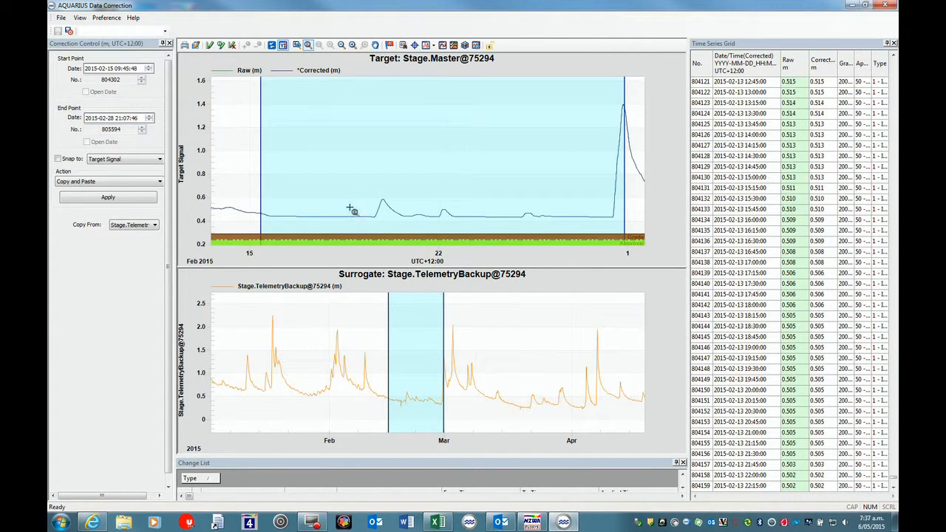
left_click(260, 184)
left_click_drag(261, 186, 270, 193)
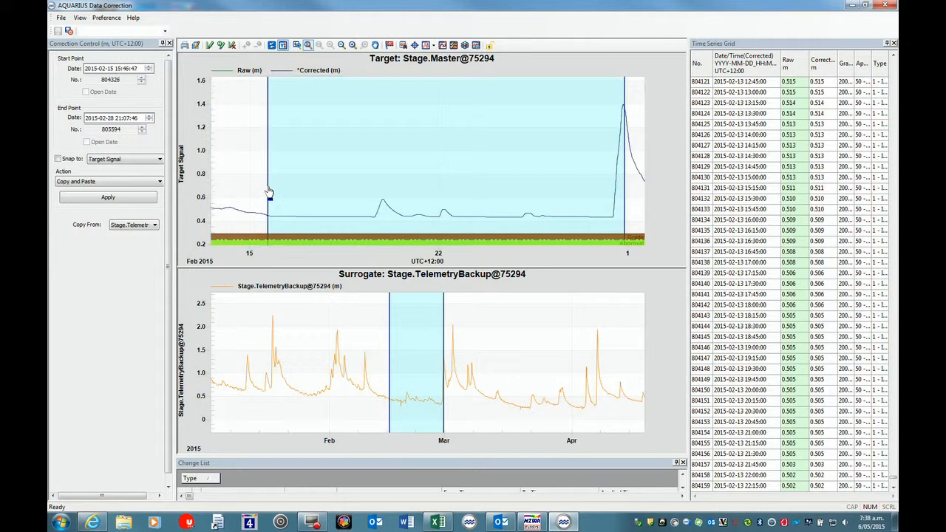
left_click_drag(624, 182, 614, 194)
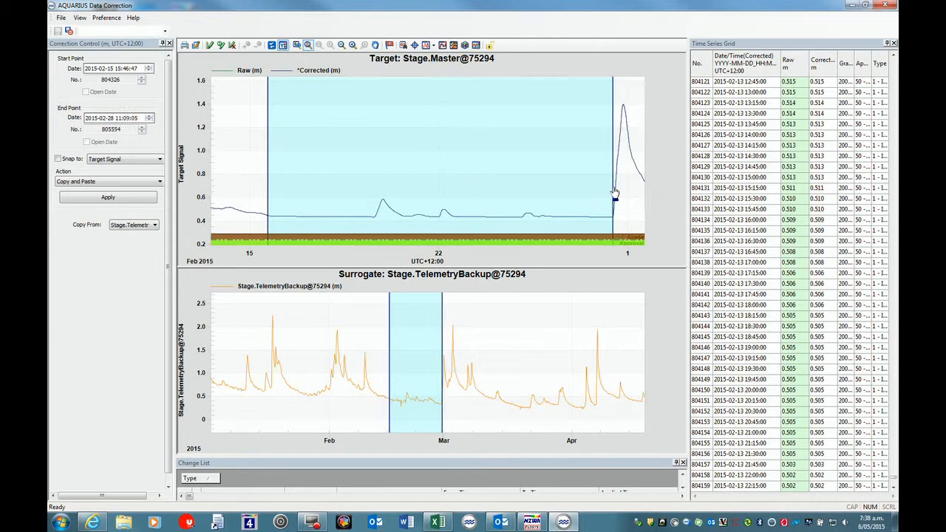
Step: Compare the surrogate's data points over the marked period, and set the correction to Copy and Paste from Stage.TelemetryBackup@75294
left_click_drag(387, 303, 447, 311)
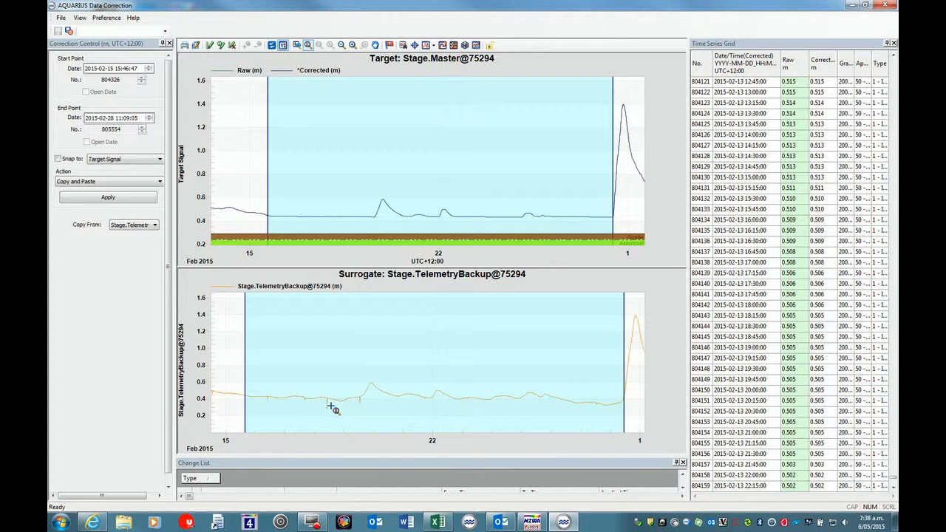
left_click(442, 45)
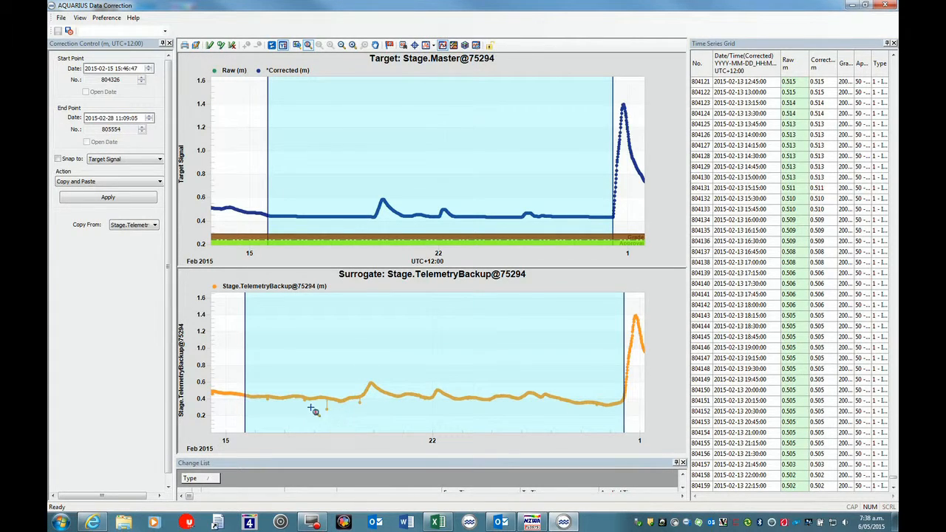
left_click(442, 45)
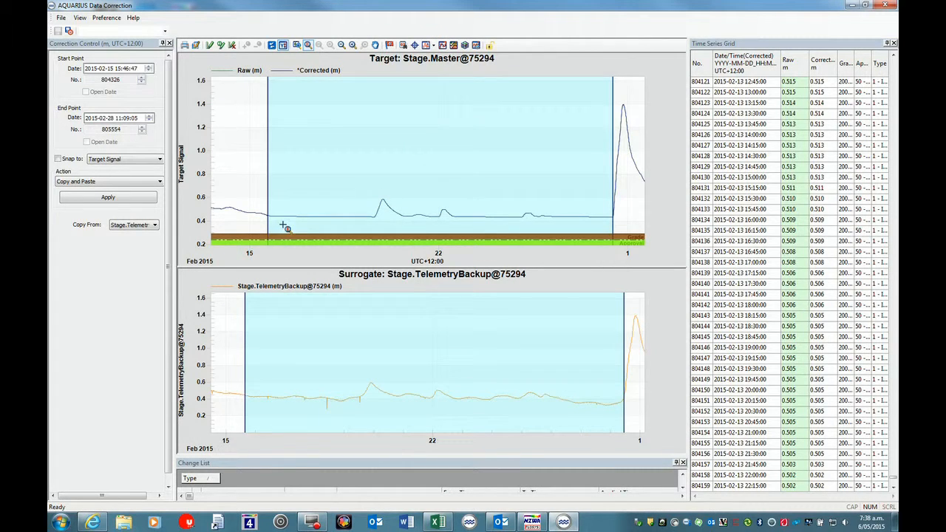
left_click(159, 181)
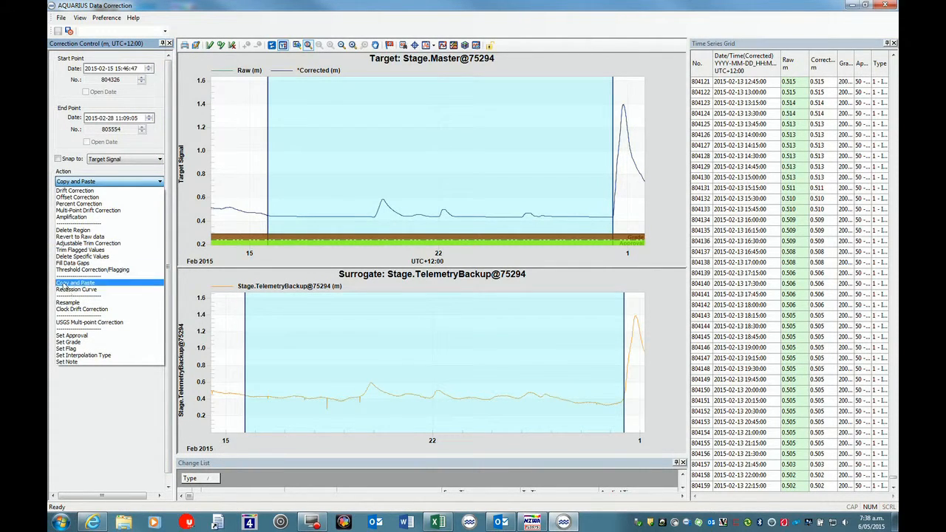
left_click(87, 286)
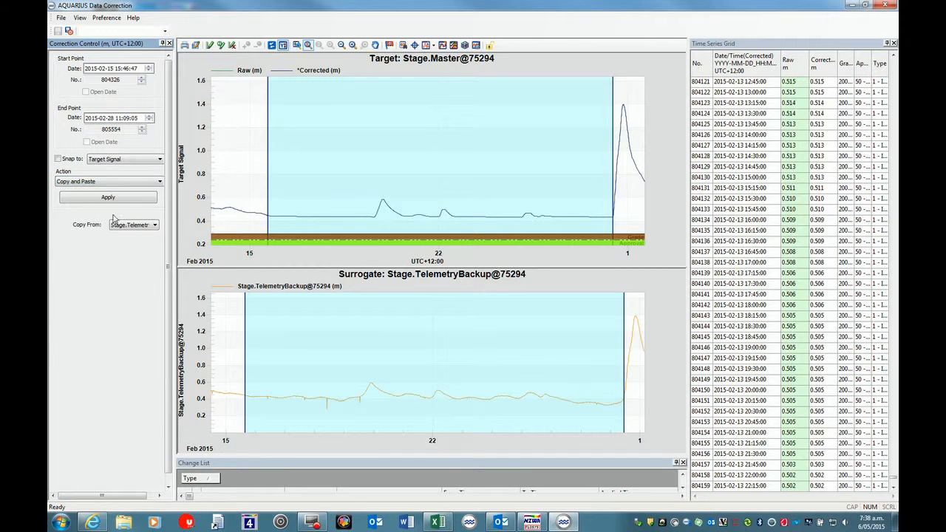
left_click(156, 226)
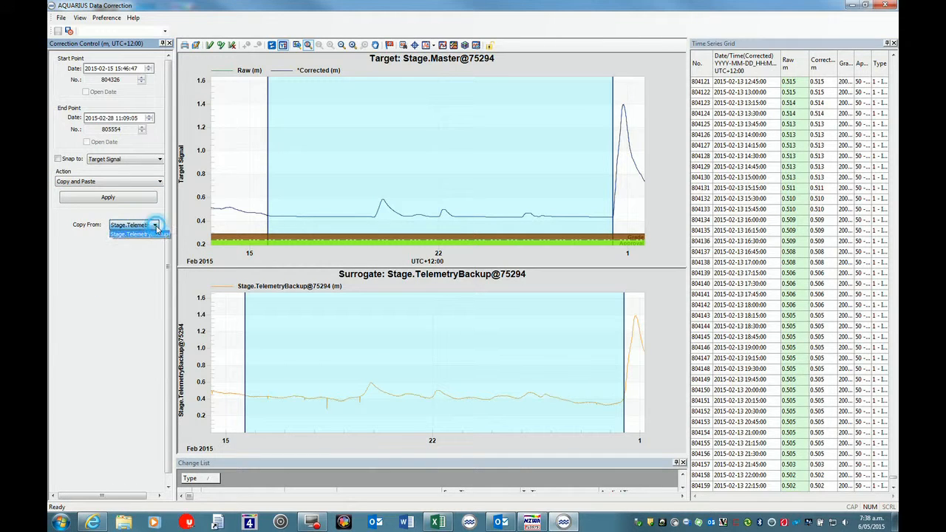
left_click(148, 234)
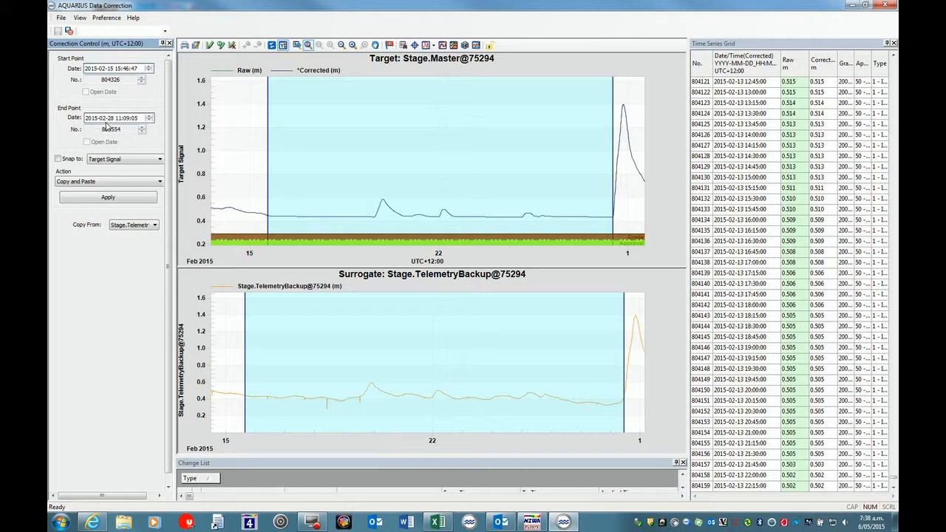
Step: Apply the correction with the comment "Copy and Paste from Stage.TelemetryBackup@75294 due to stilling well out of water" and save it
left_click(109, 199)
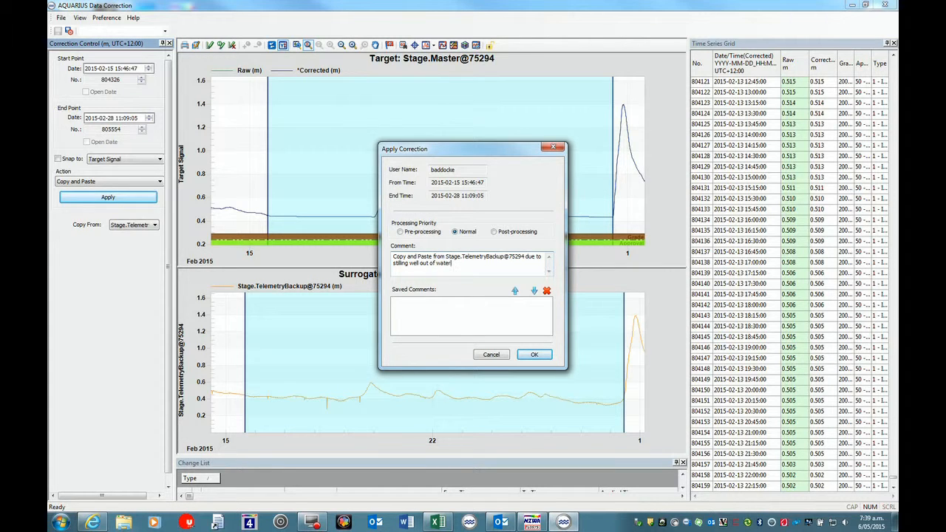
left_click(530, 356)
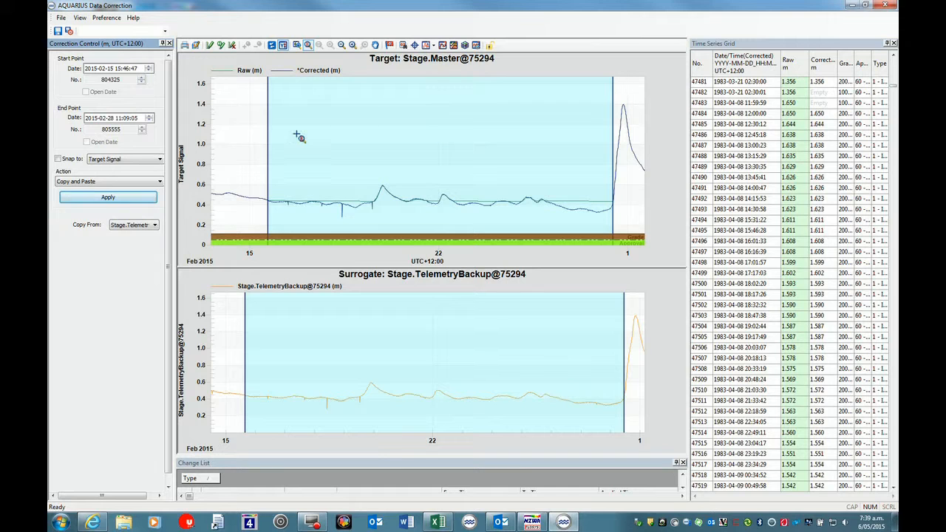
left_click(68, 31)
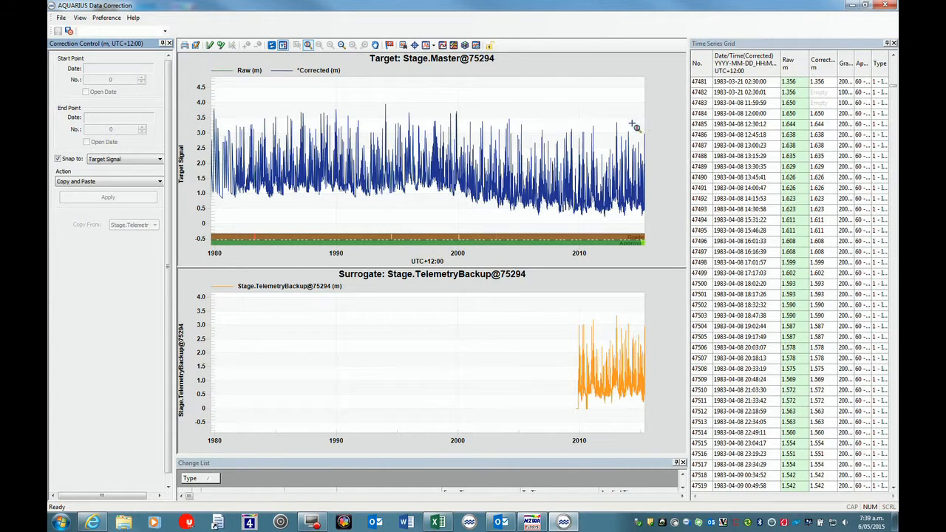
left_click_drag(634, 127, 656, 122)
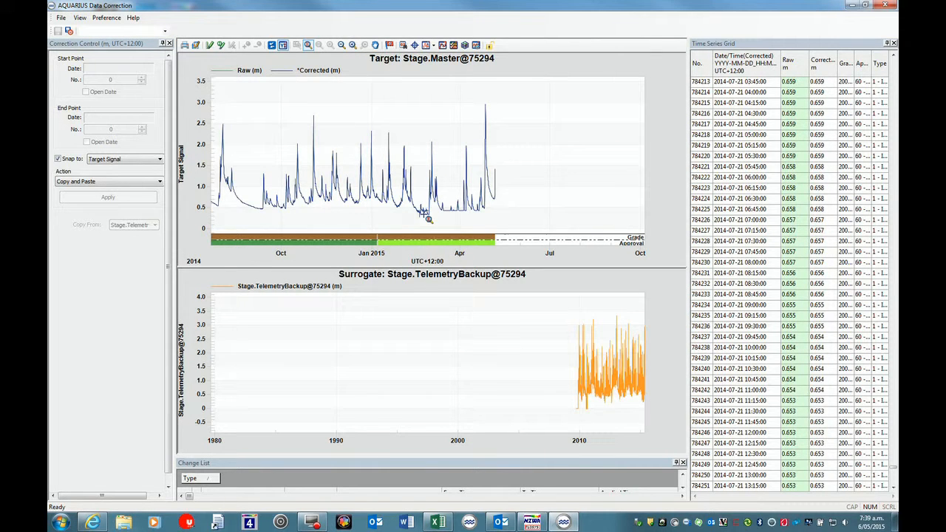
left_click(437, 247)
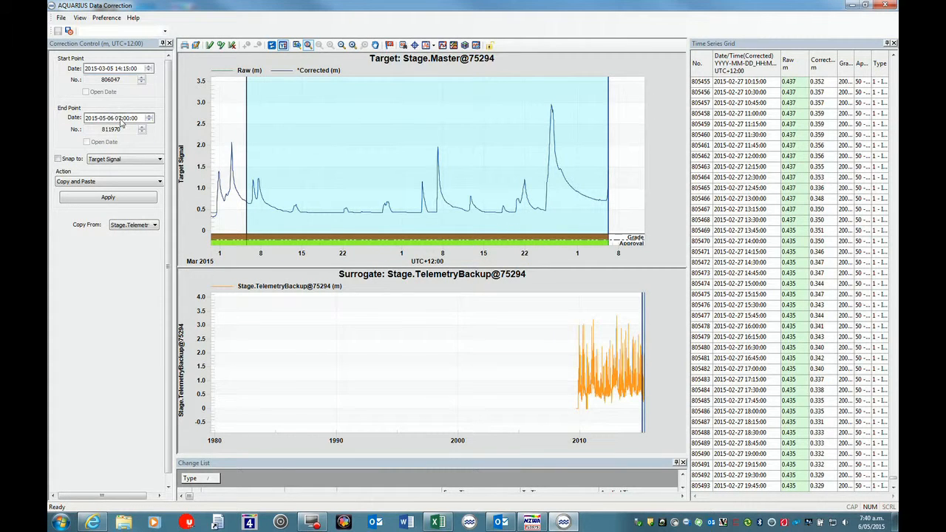
left_click(108, 120)
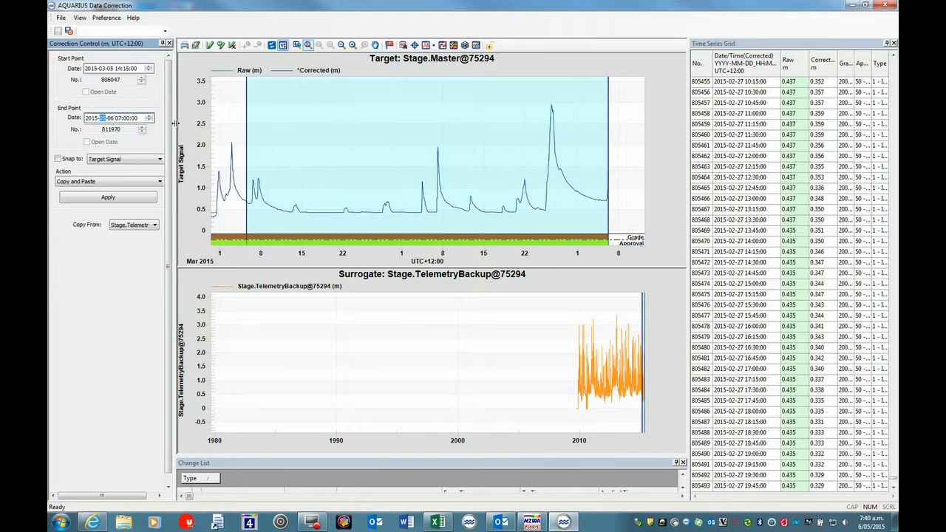
key("Down")
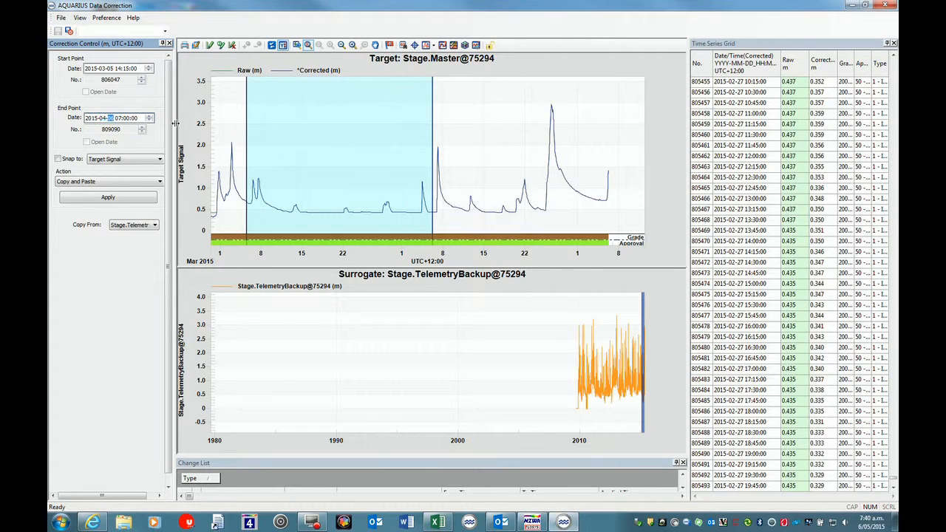
type("15 ")
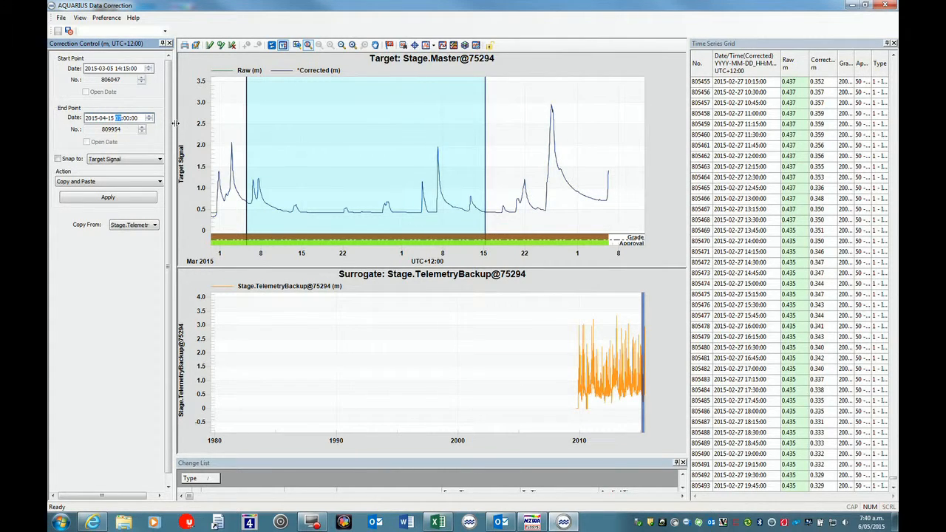
type("14:15")
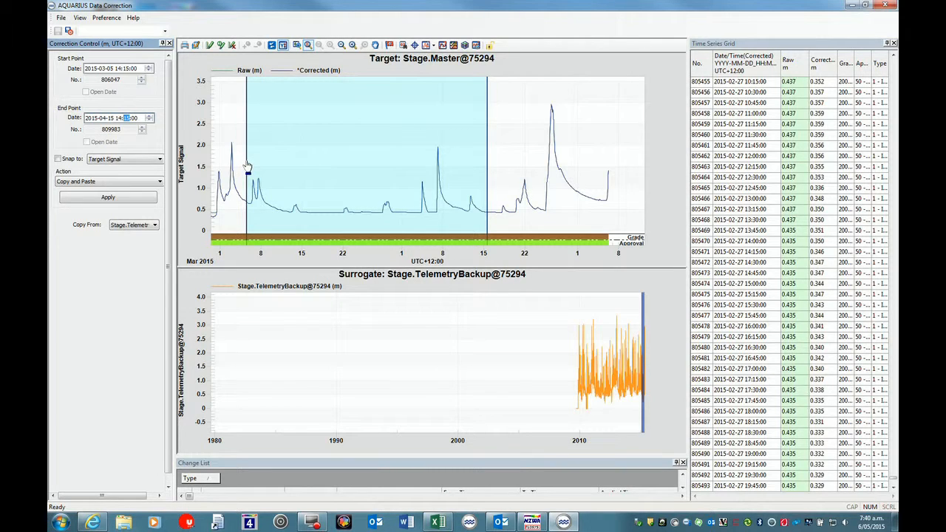
left_click(248, 166)
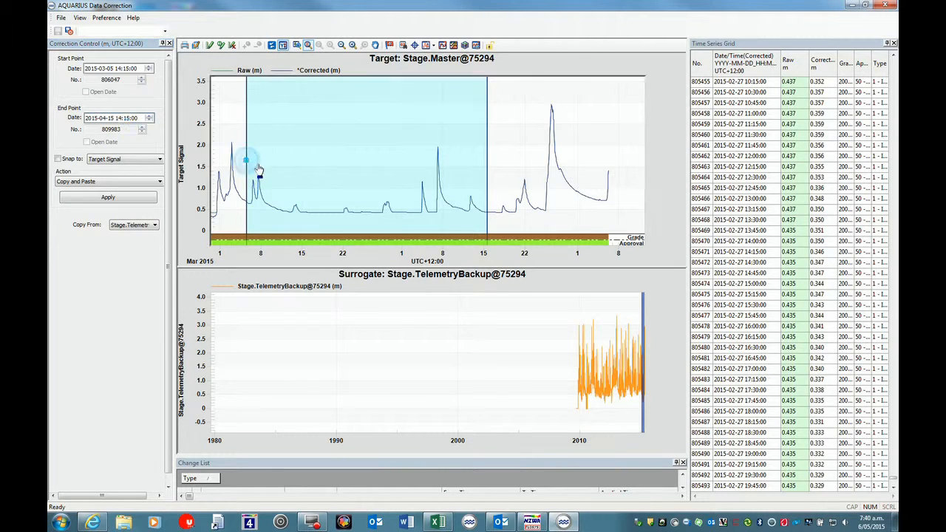
left_click(299, 201)
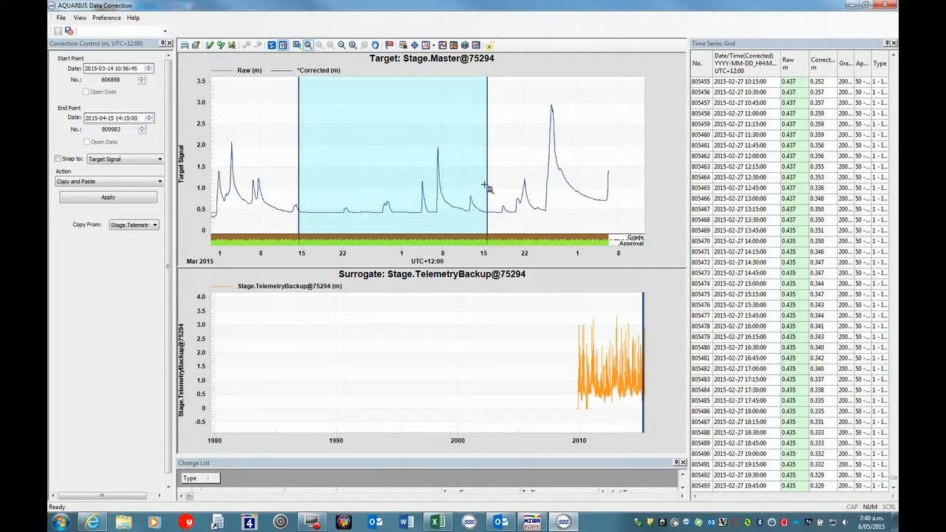
left_click_drag(292, 88, 495, 110)
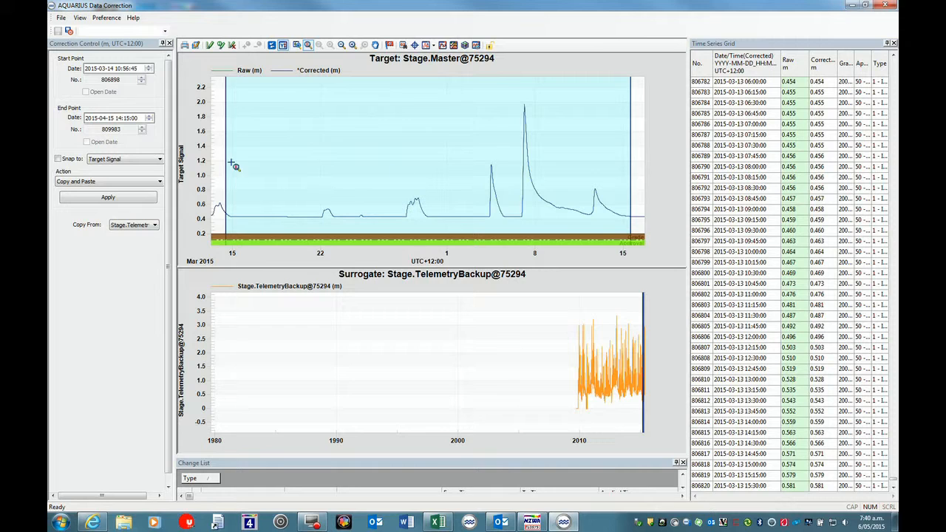
left_click_drag(227, 161, 230, 162)
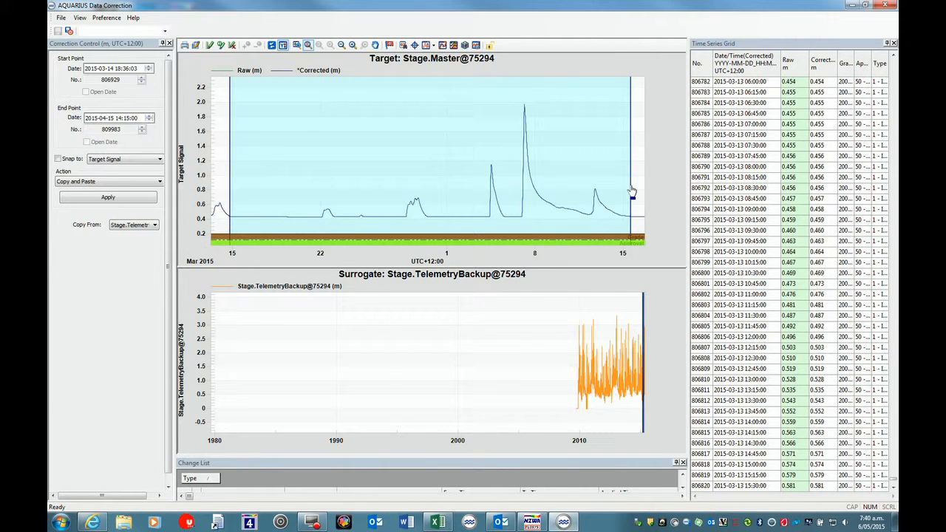
left_click(524, 211)
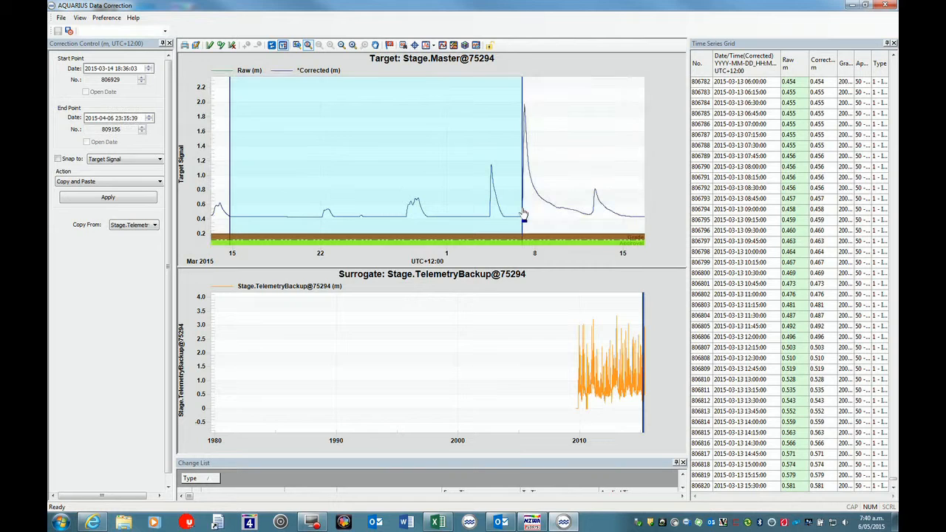
left_click_drag(229, 146, 532, 172)
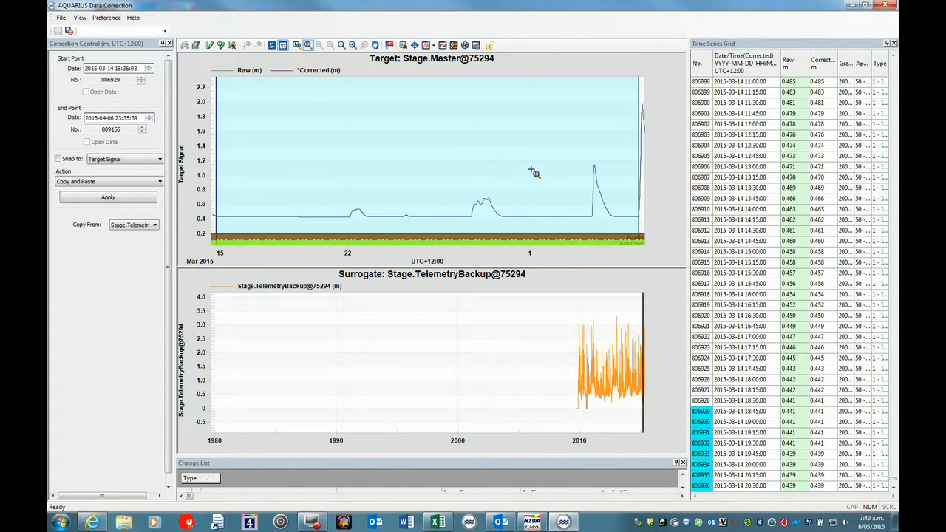
Step: Compare the surrogate over the marked period, apply the correction commented "Copy and Paste from Stage.TelemetryBackup@75294 due to stilling well out of water", and save it
left_click_drag(639, 313, 648, 315)
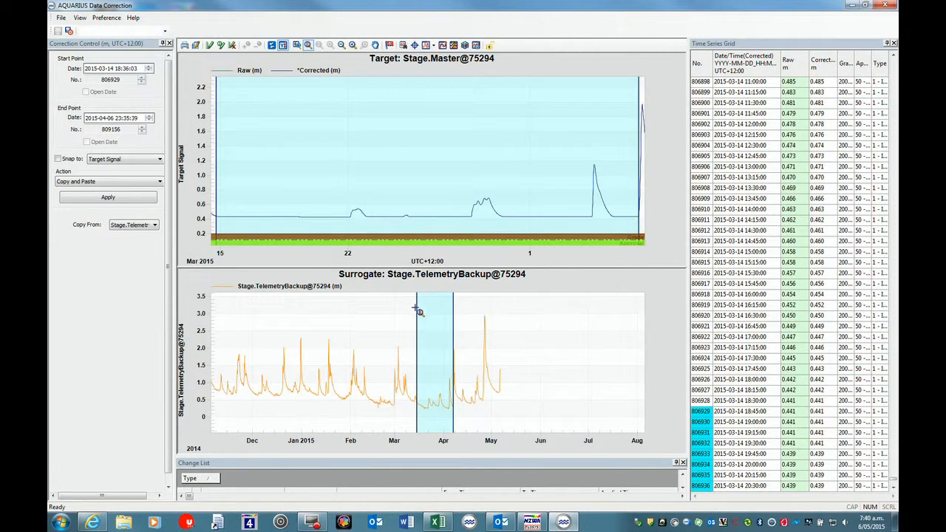
left_click_drag(414, 307, 457, 317)
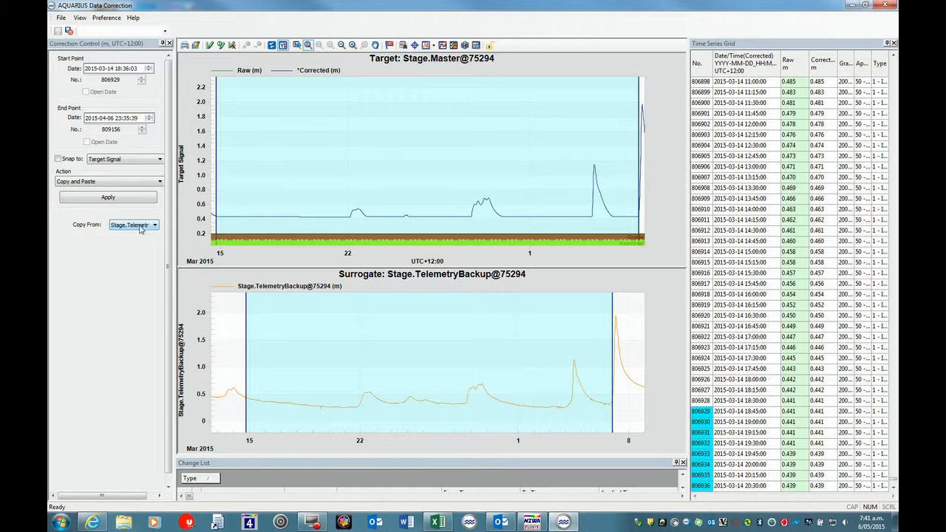
left_click(108, 198)
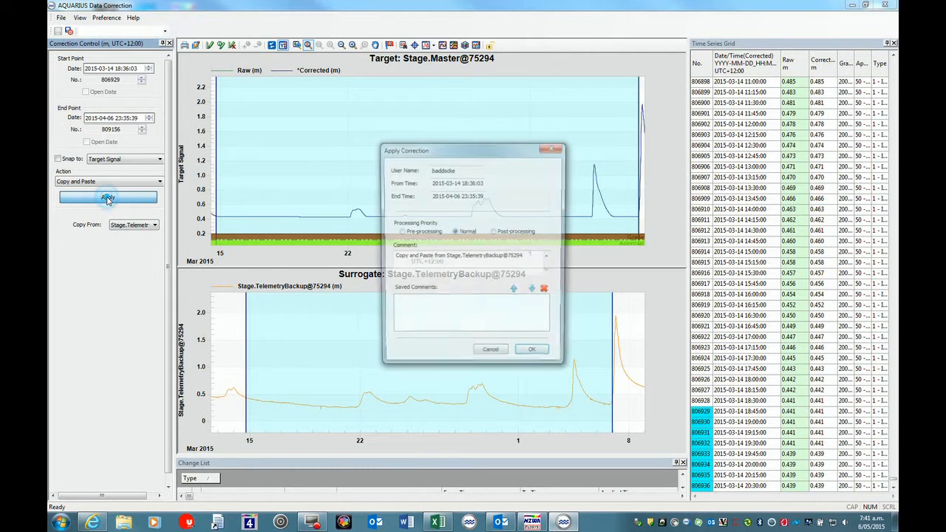
left_click(530, 256)
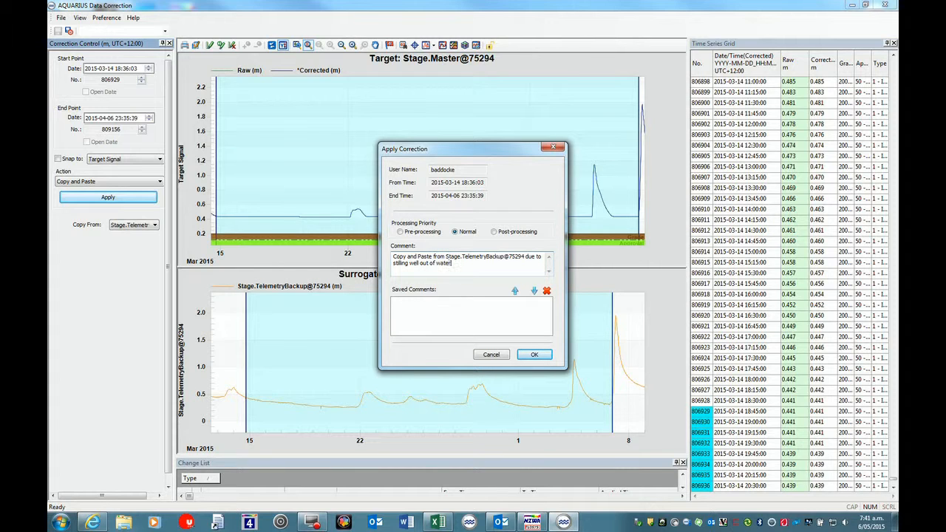
left_click(535, 355)
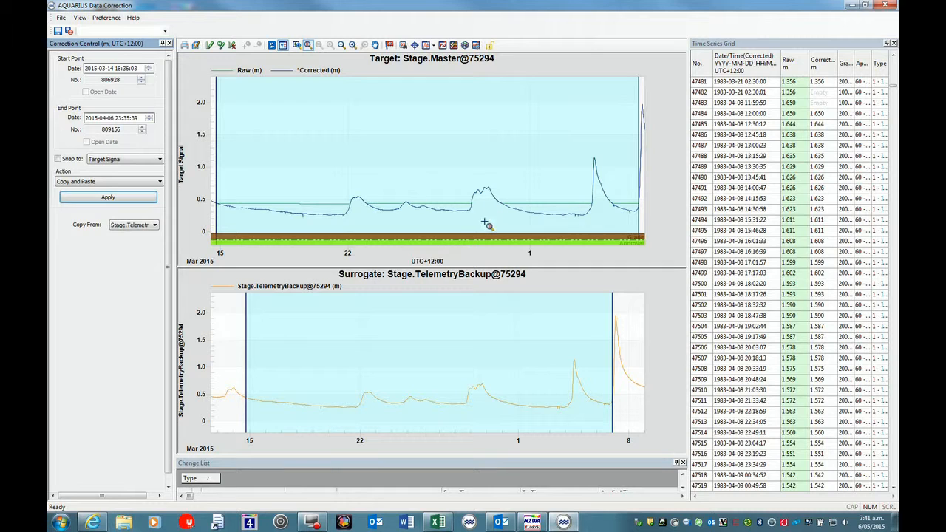
left_click(57, 32)
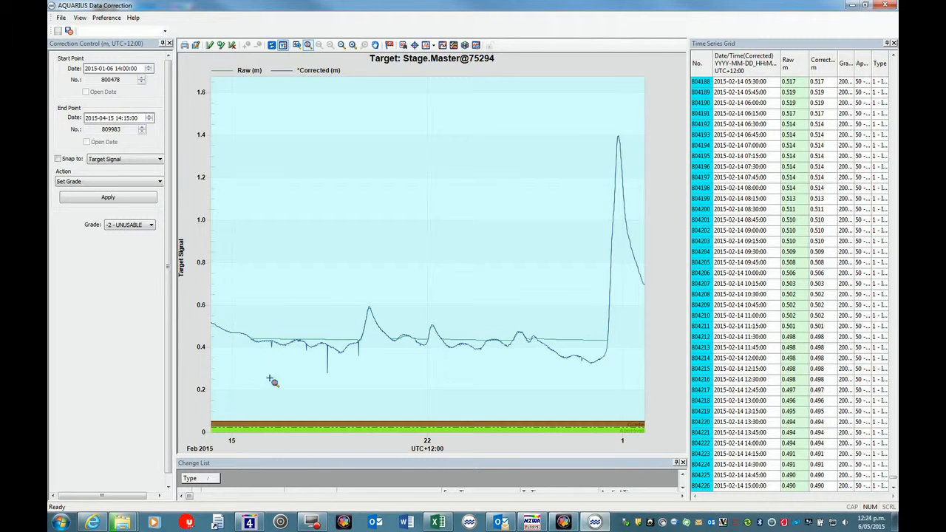
left_click(210, 46)
left_click_drag(249, 264, 613, 324)
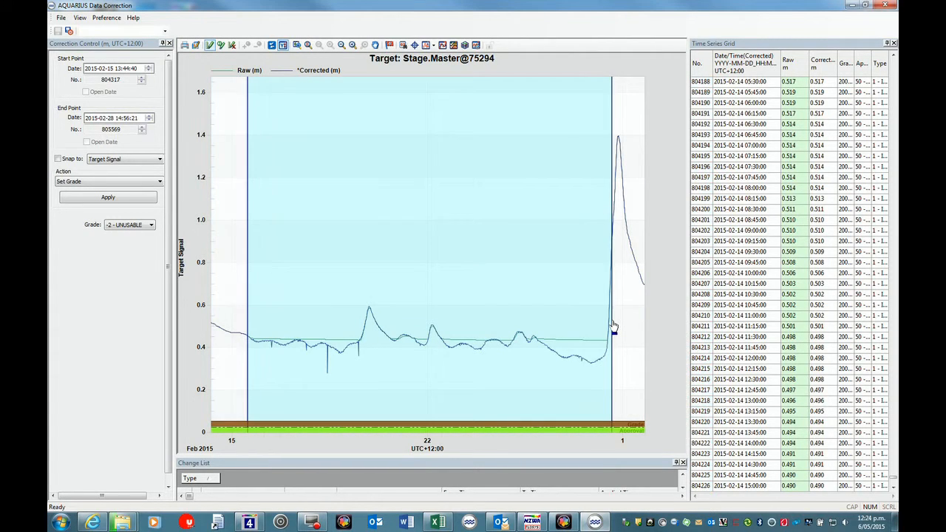
left_click(894, 485)
left_click(894, 486)
left_click(894, 486)
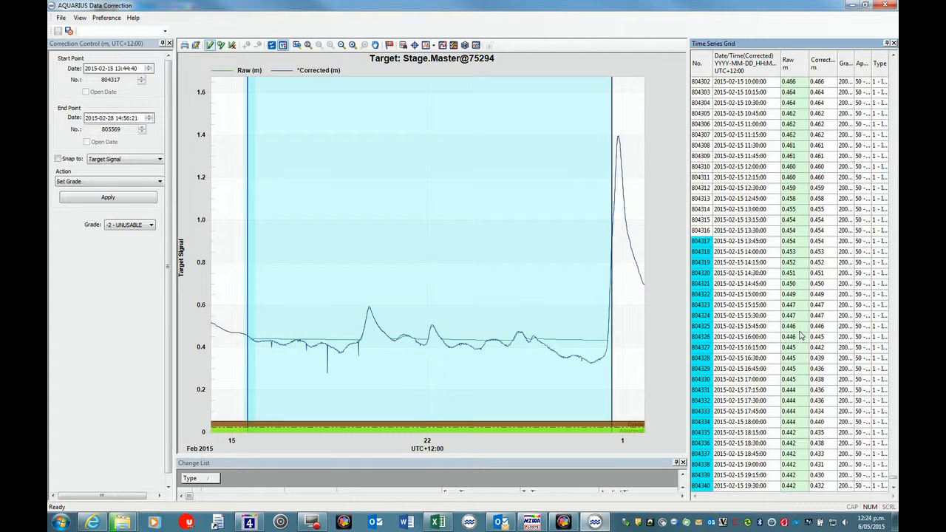
left_click(894, 488)
left_click(893, 489)
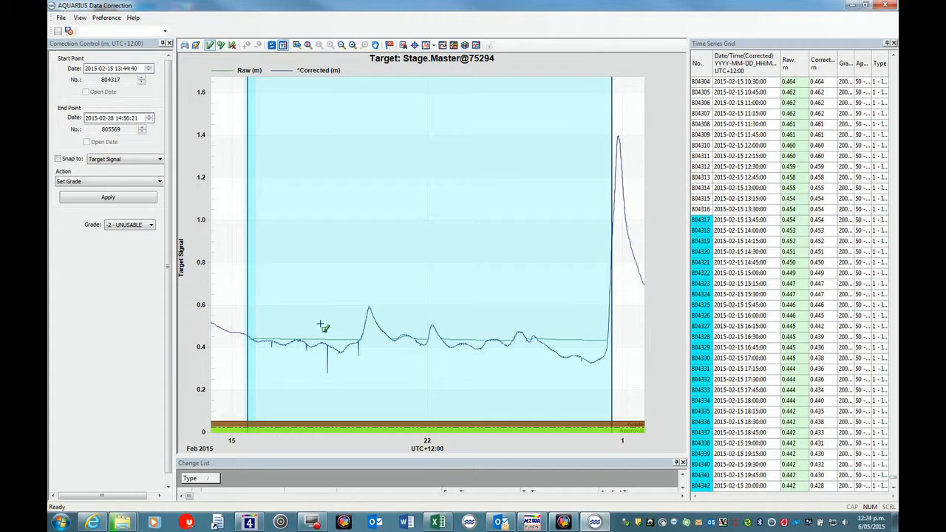
Step: Delete spikes in the marked period with Threshold Correction/Flagging, using absolute deviation 0.010 from the moving average and a window of 3
left_click(160, 182)
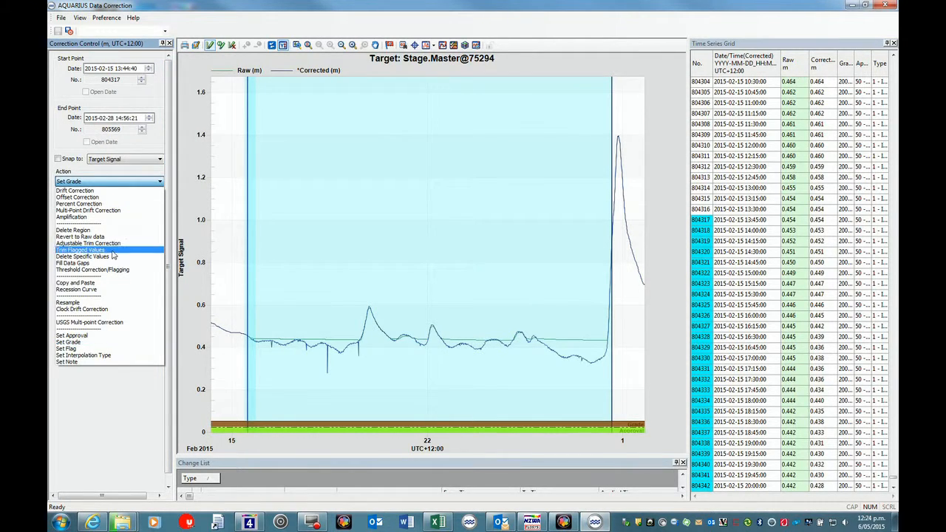
left_click(99, 272)
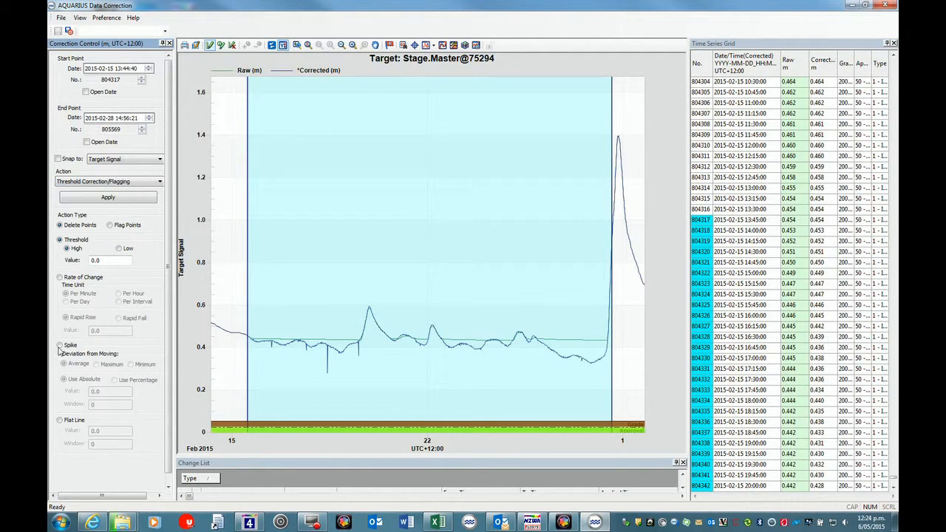
left_click(60, 346)
left_click(106, 392)
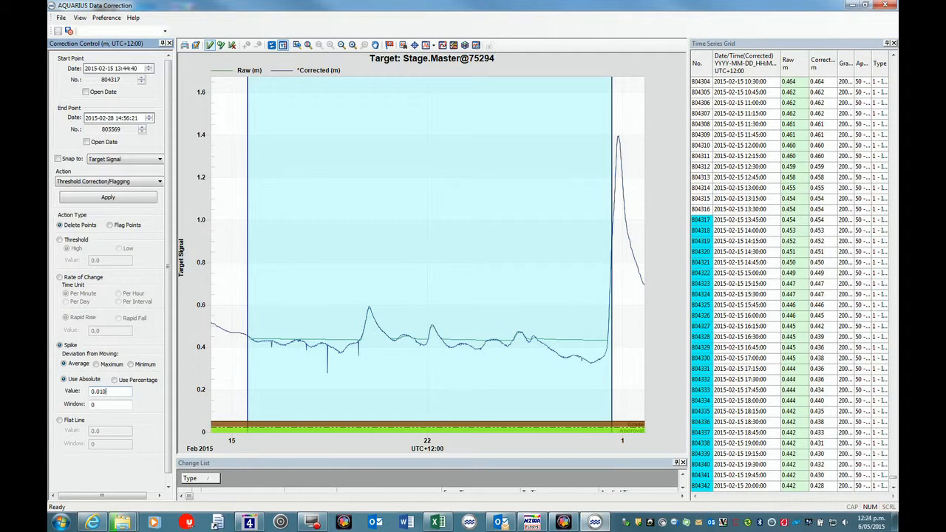
double_click(104, 405)
left_click(104, 199)
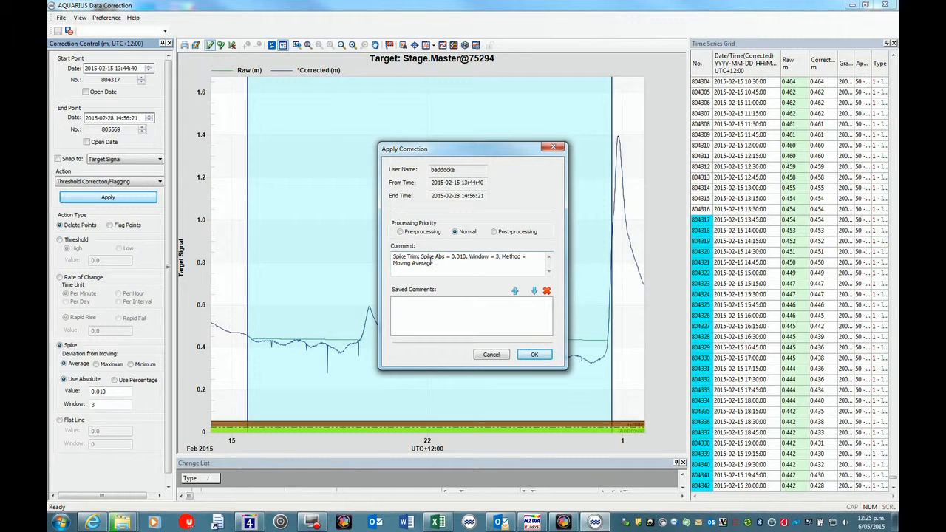
left_click(535, 355)
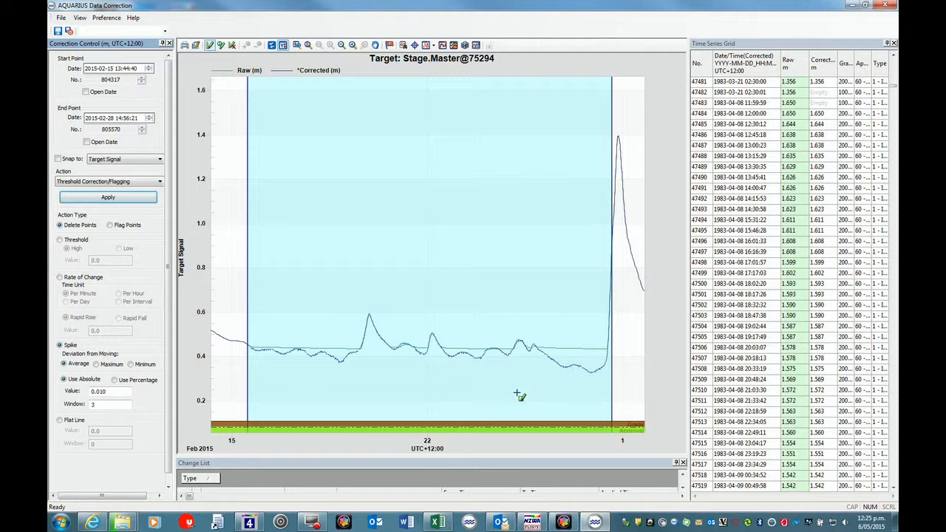
Step: Fill the data gaps in the marked period by cubic spline interpolation, resampling across gaps at 360 minutes, and save the correction
left_click(159, 183)
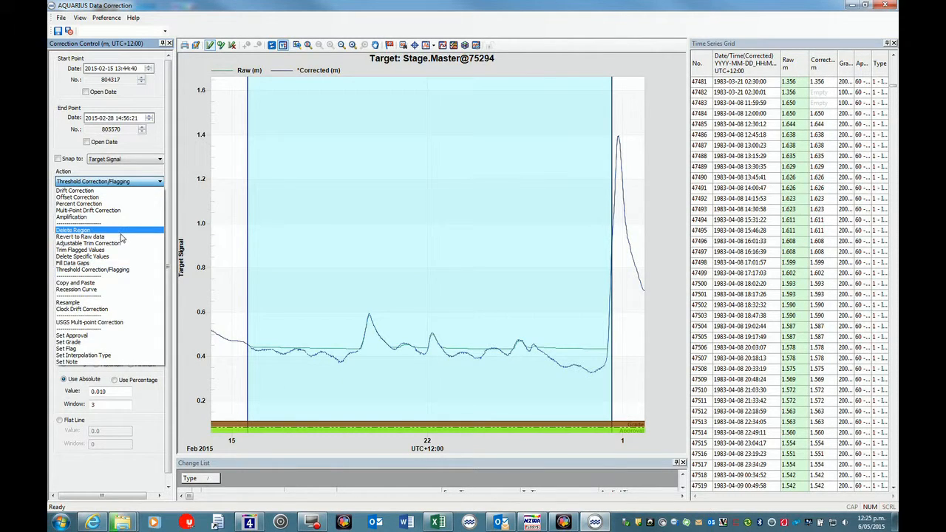
left_click(98, 263)
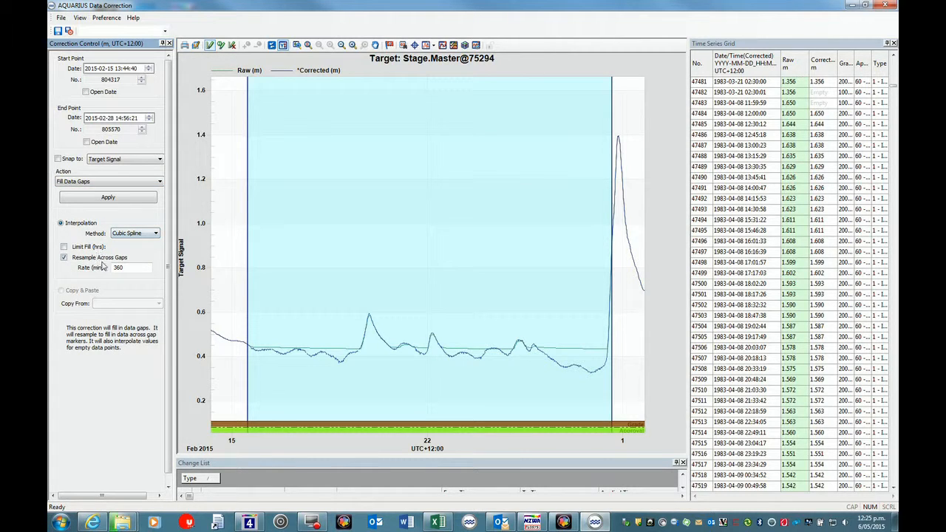
left_click(103, 200)
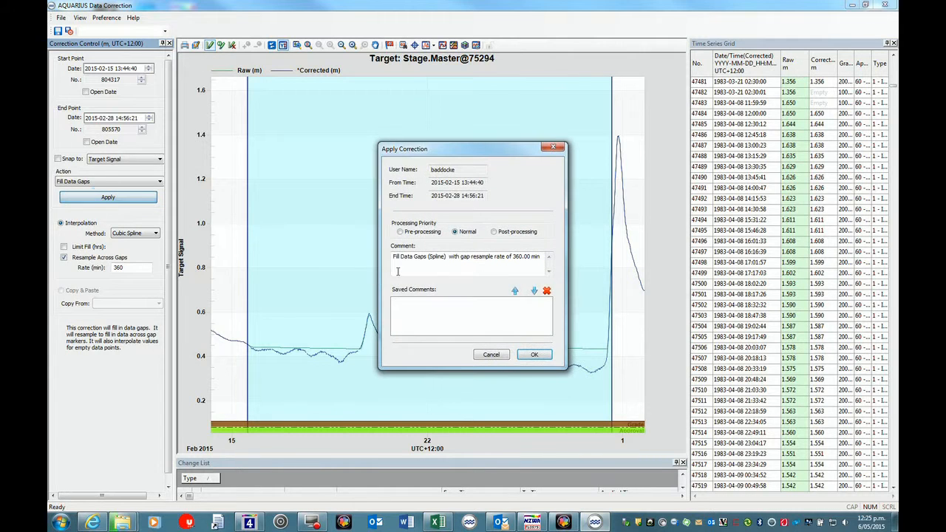
left_click(533, 356)
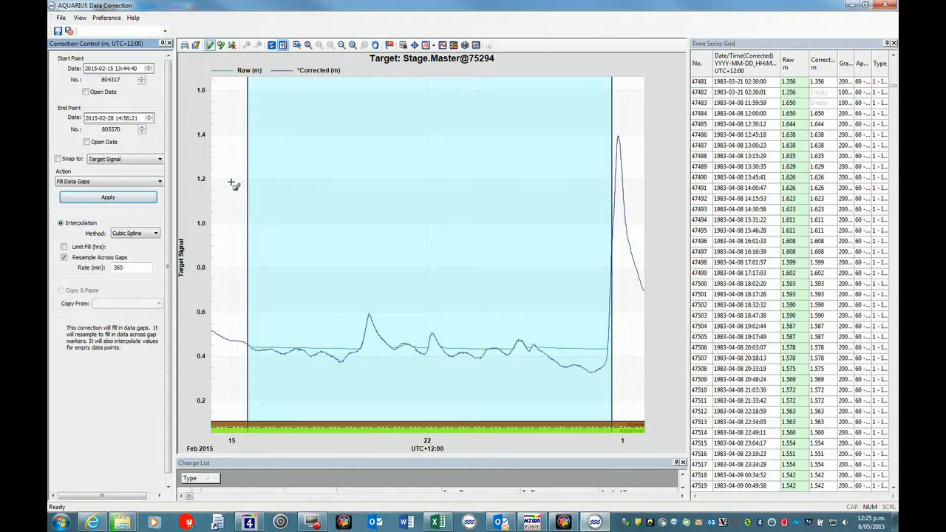
left_click(57, 33)
left_click(272, 46)
left_click_drag(654, 177, 648, 179)
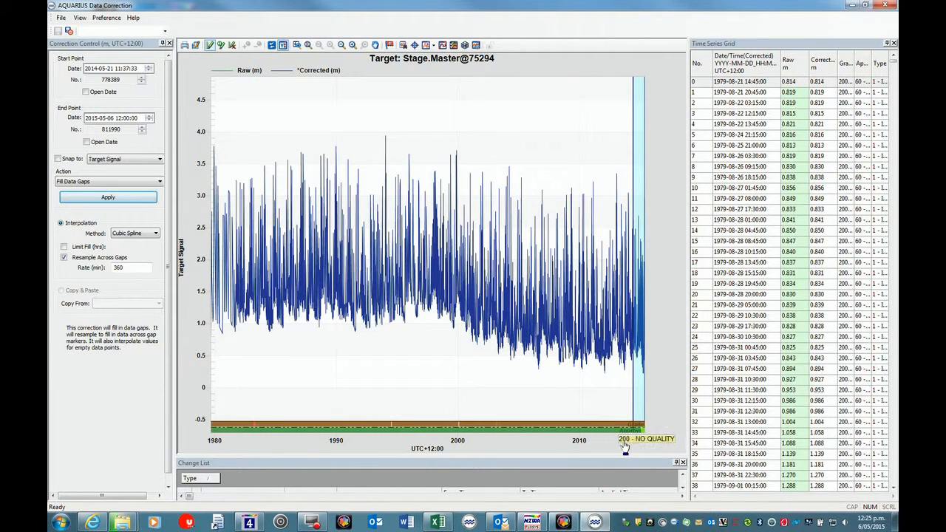
left_click(307, 45)
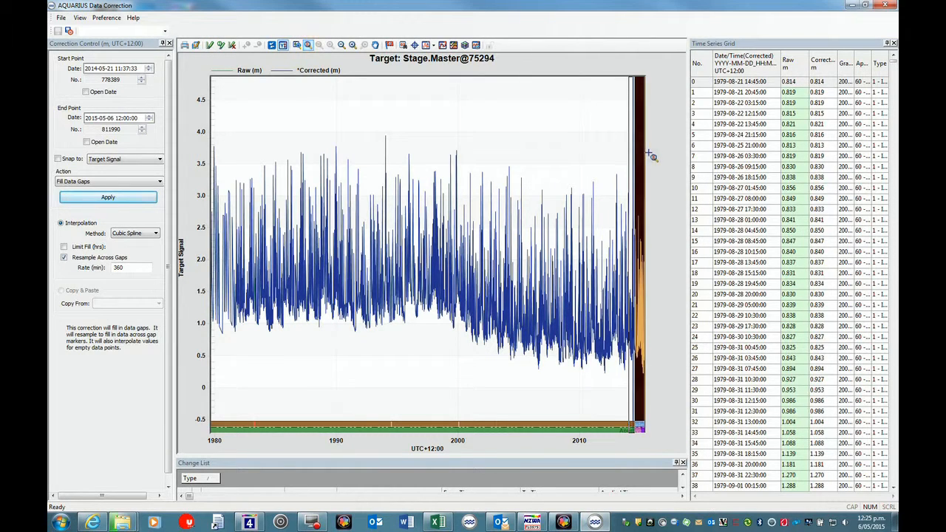
left_click(652, 156)
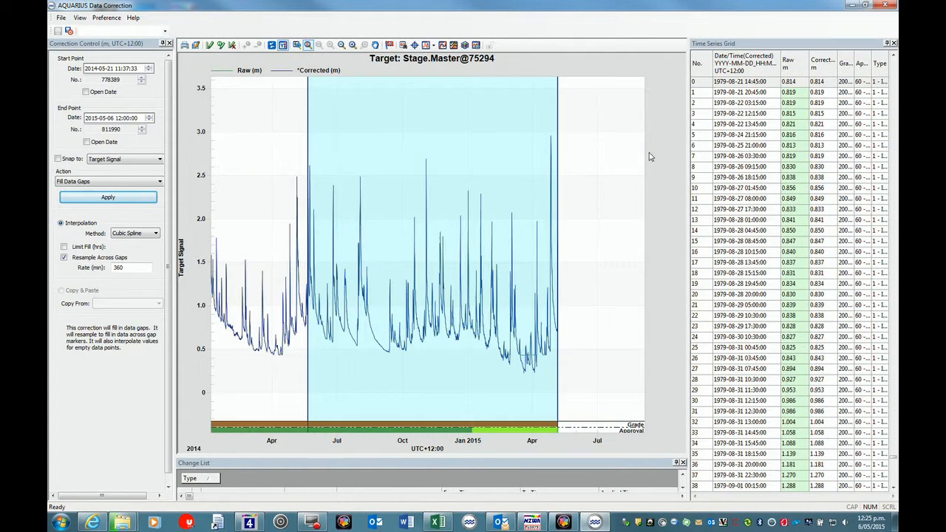
left_click(516, 436)
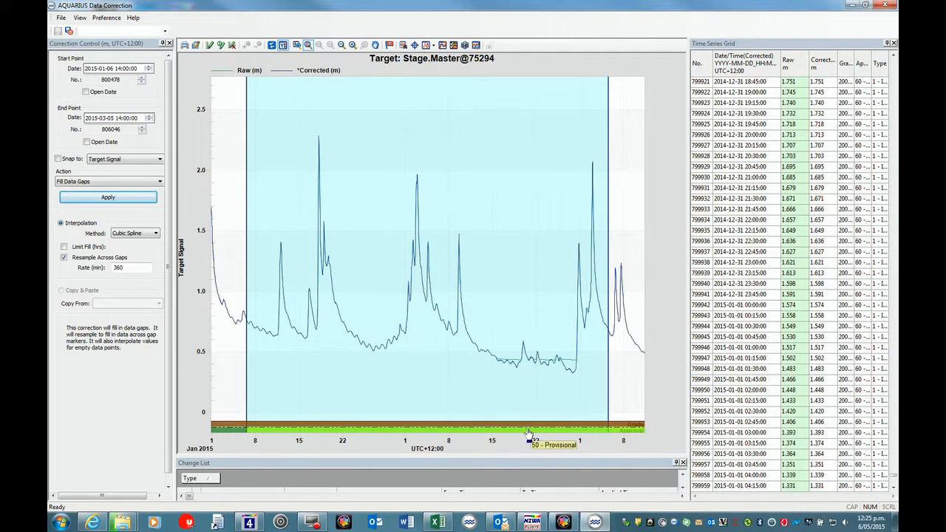
left_click_drag(534, 339, 578, 349)
left_click_drag(582, 352, 582, 352)
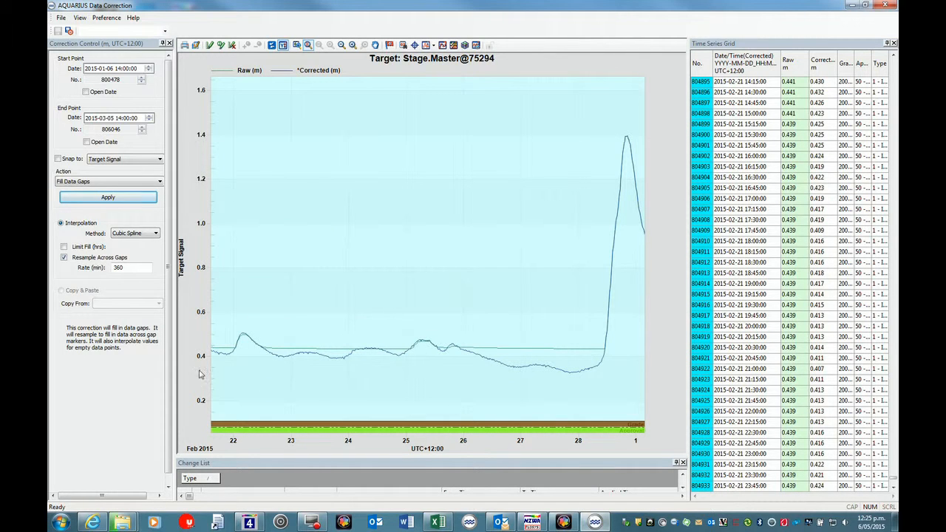
left_click(272, 46)
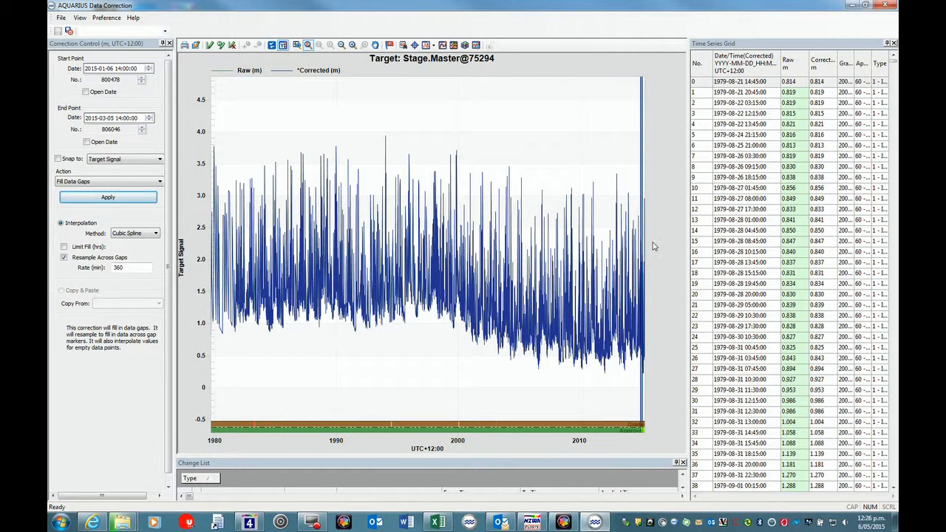
left_click_drag(634, 191, 653, 196)
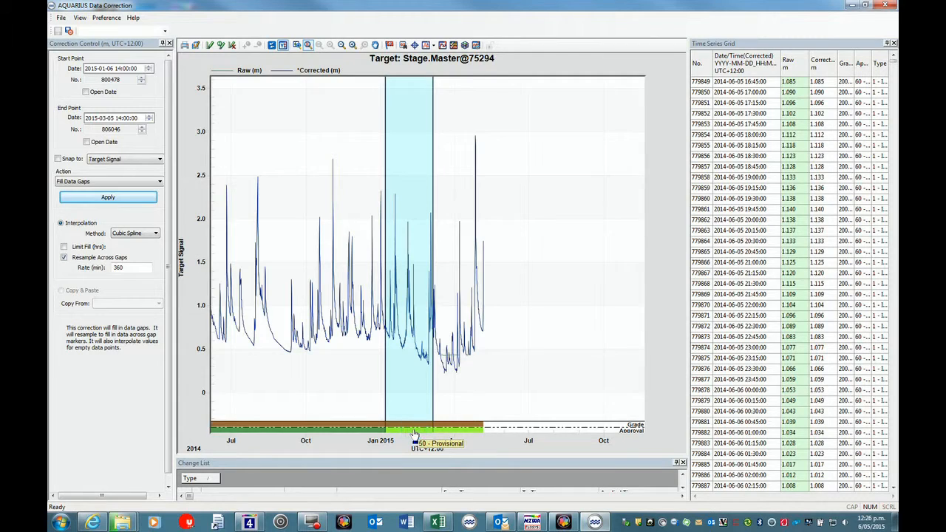
scroll(414, 435, "up", 3)
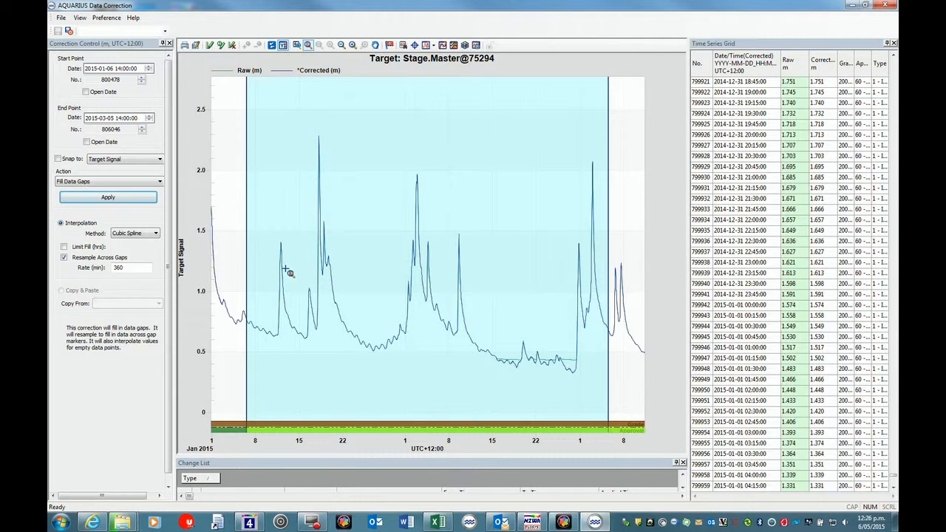
left_click(210, 45)
left_click_drag(491, 341, 528, 348)
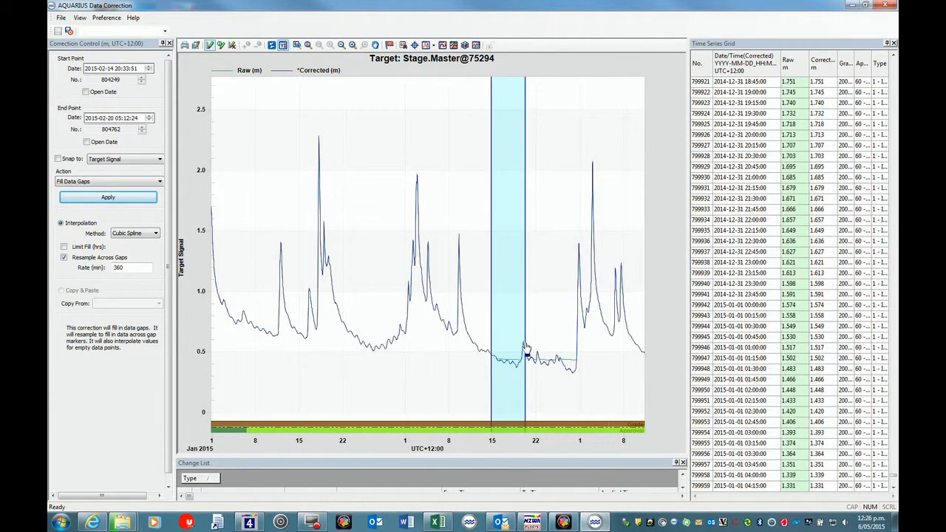
left_click(308, 45)
left_click_drag(488, 302, 528, 313)
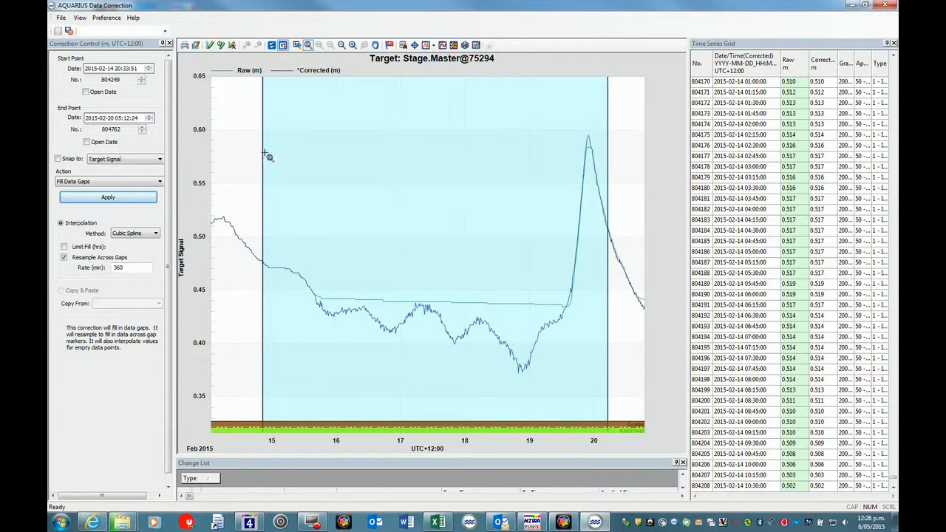
left_click(316, 301)
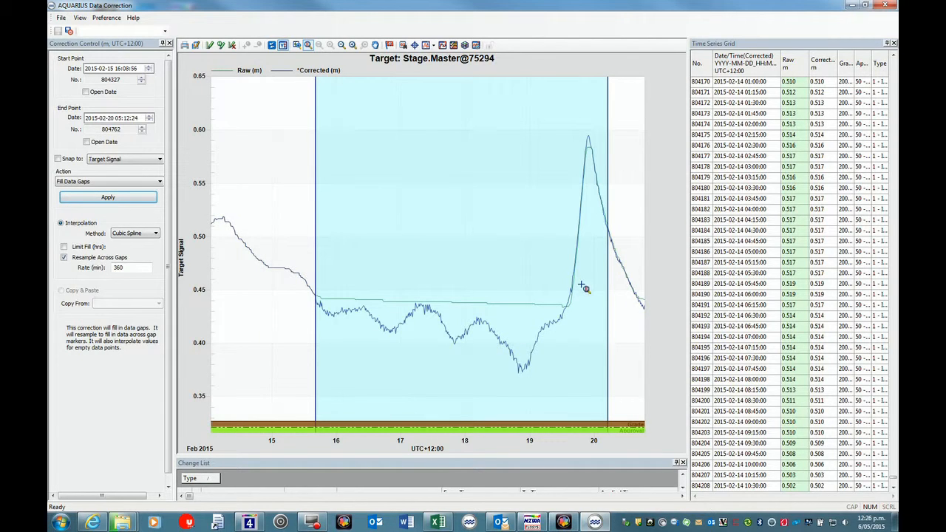
left_click_drag(609, 314, 570, 303)
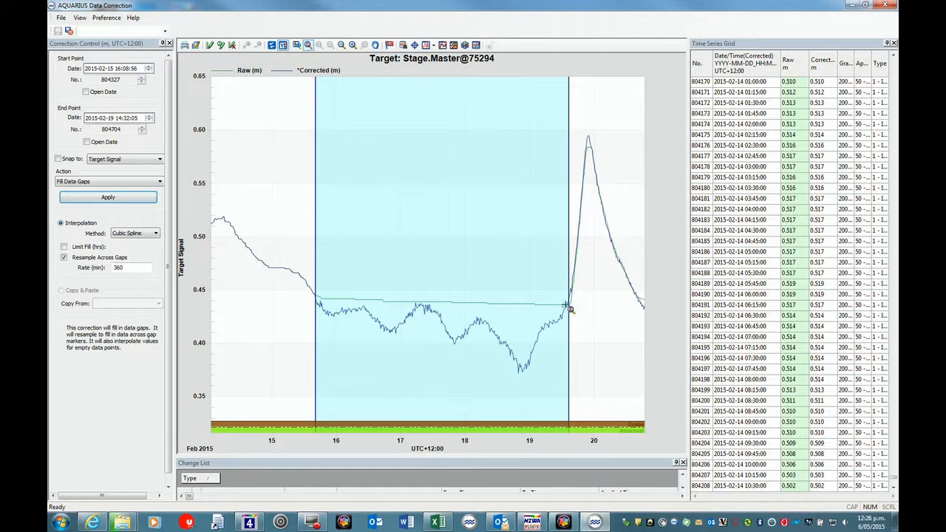
left_click(567, 316)
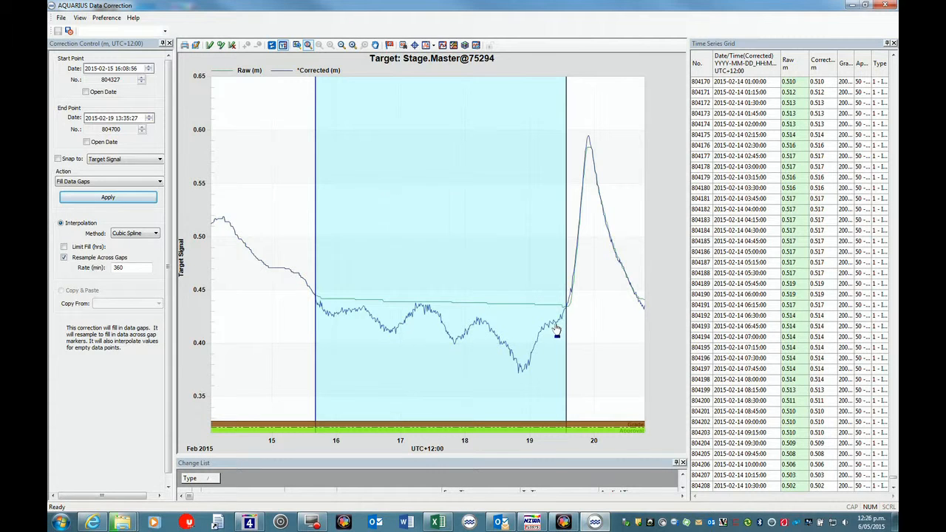
Step: Set the marked February period's grade to 500 - FAIR QUALITY, reusing the saved quarterly telem data update comment
left_click(160, 182)
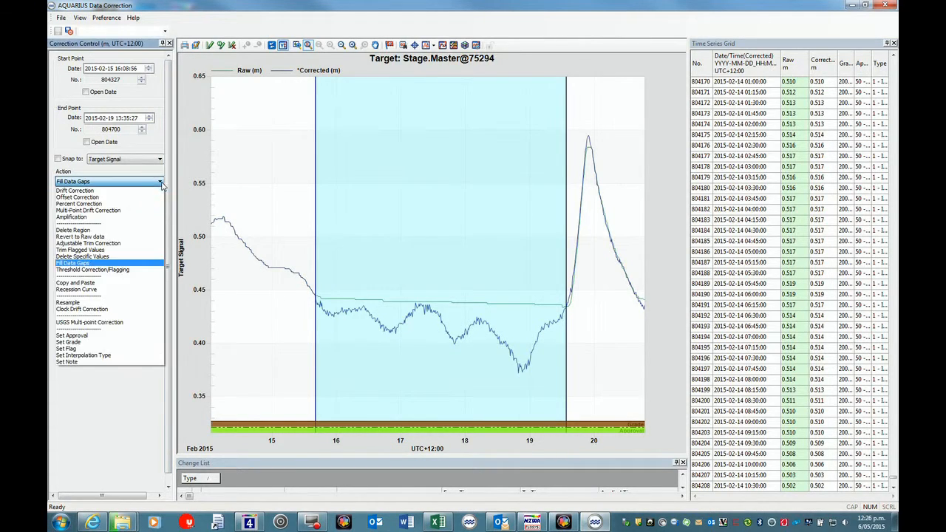
left_click(92, 342)
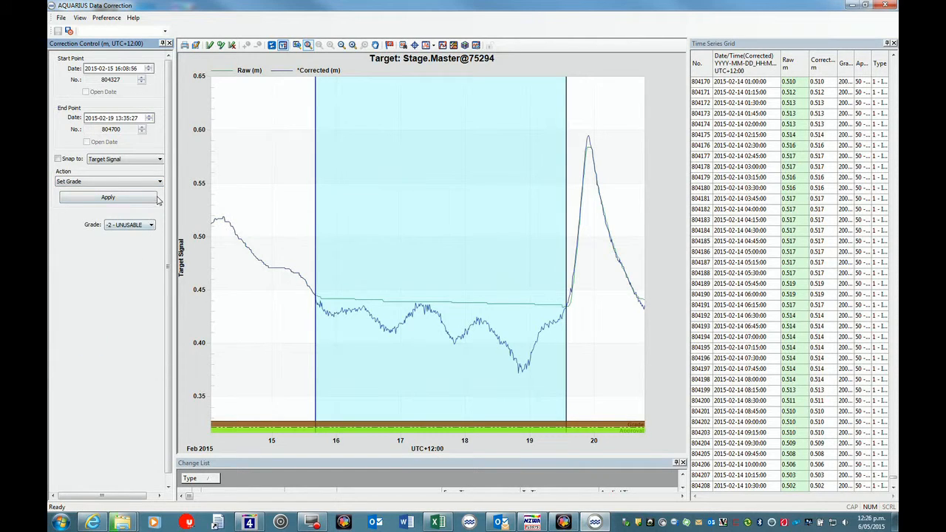
left_click(151, 226)
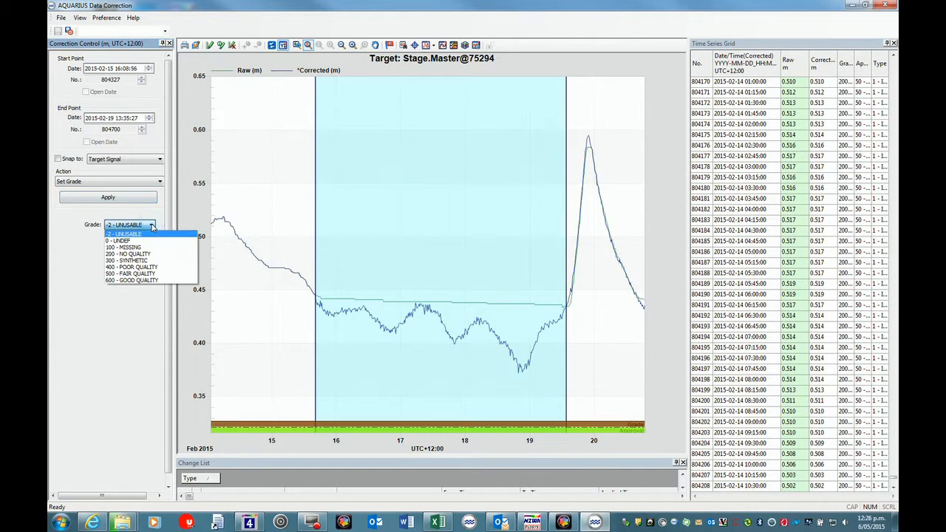
left_click(126, 275)
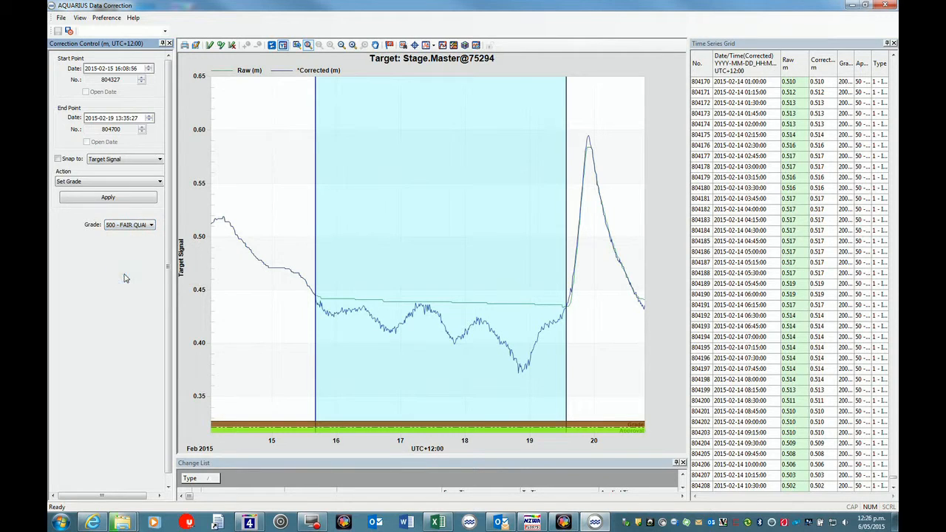
left_click(107, 198)
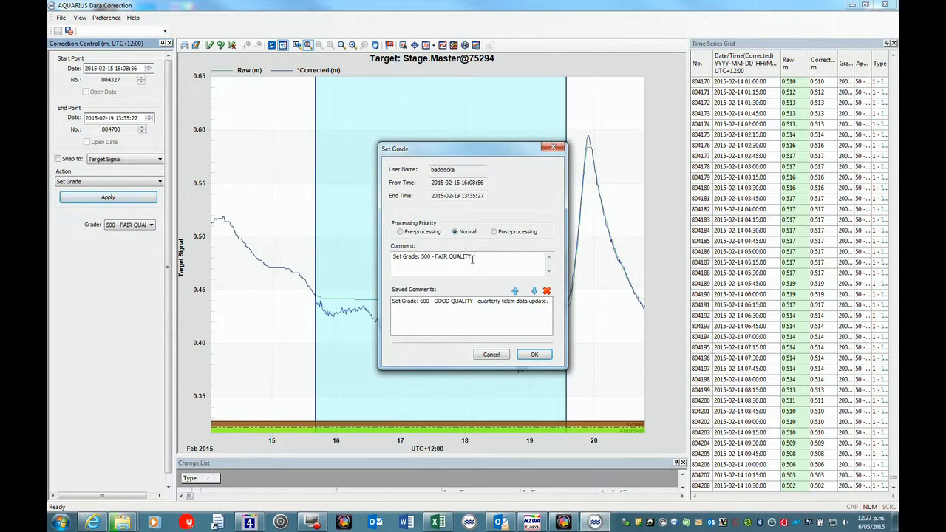
left_click(488, 302)
left_click(515, 291)
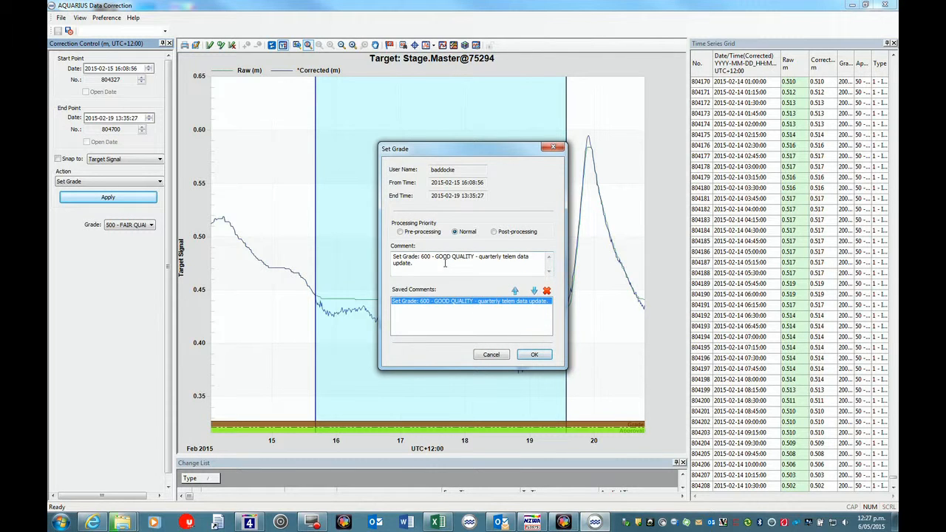
left_click(534, 356)
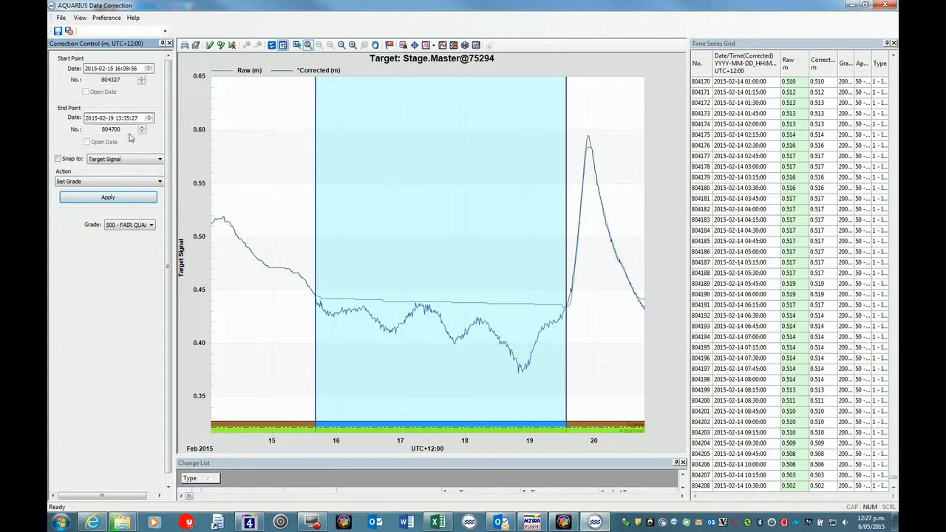
left_click(271, 45)
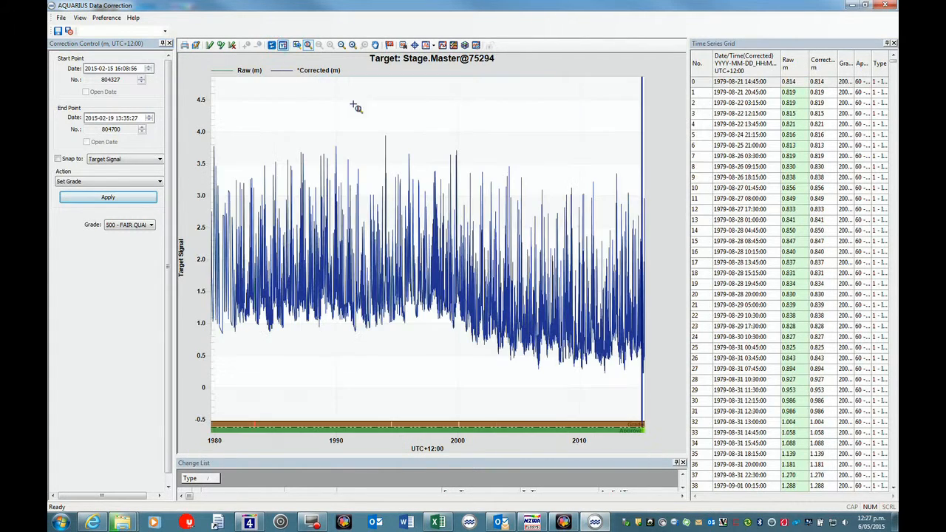
left_click_drag(636, 180, 644, 186)
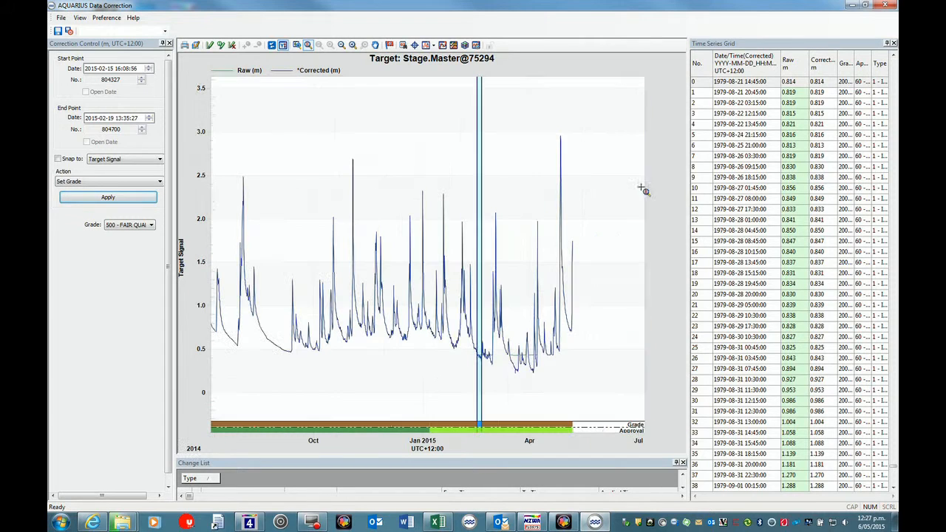
left_click(515, 431)
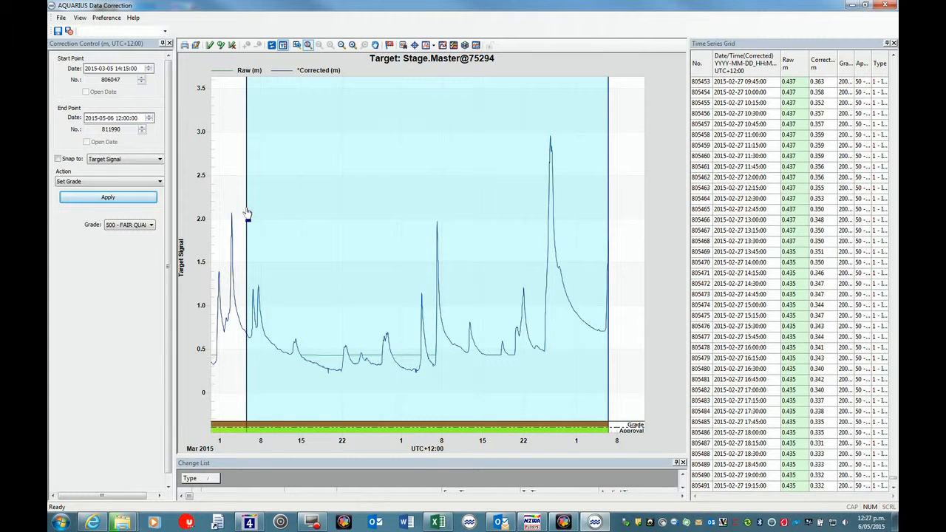
left_click(210, 45)
left_click_drag(296, 308, 437, 331)
left_click(308, 45)
left_click_drag(296, 273, 444, 303)
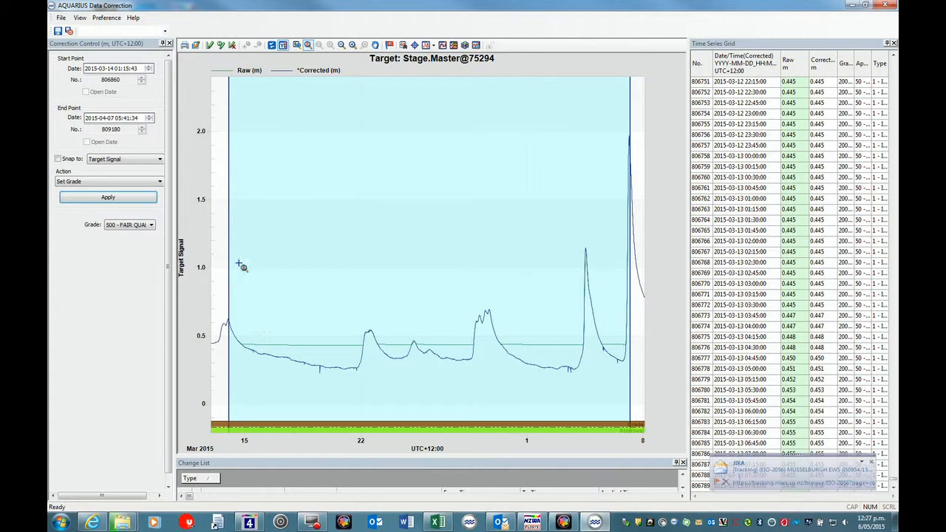
left_click(240, 329)
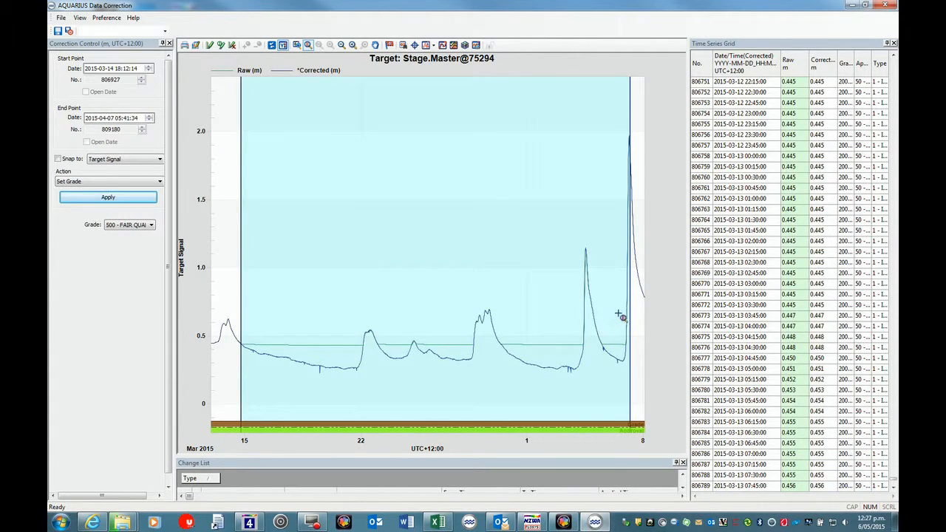
left_click_drag(633, 310, 625, 314)
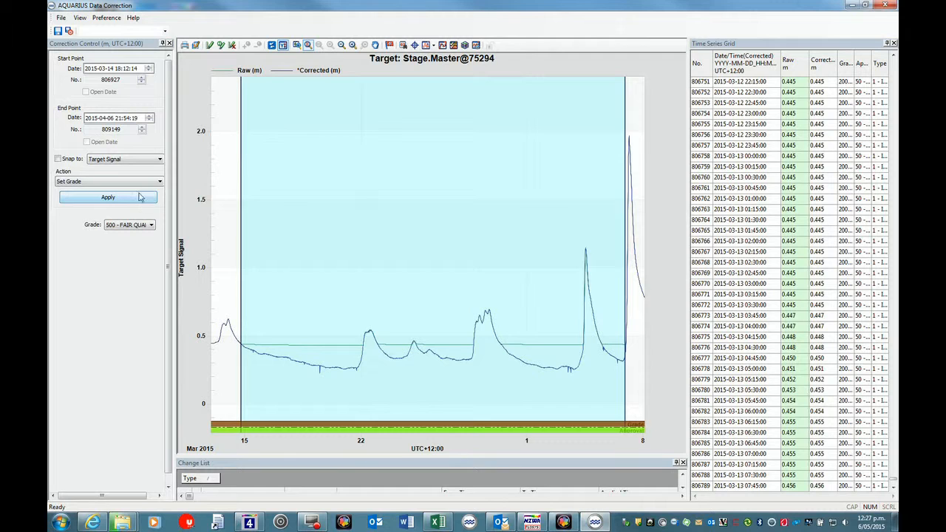
Step: Grade the marked March to April period as 500 - FAIR QUALITY with the saved quarterly telem data update comment
left_click(147, 225)
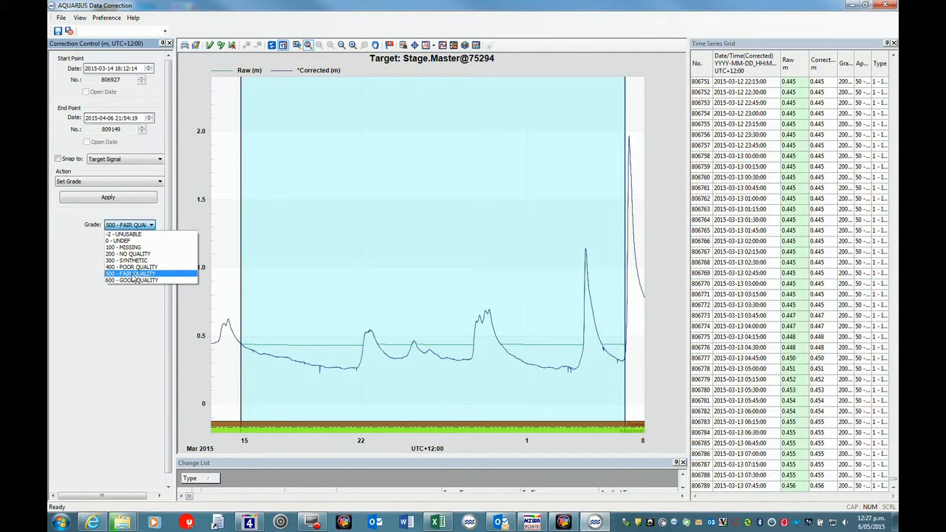
left_click(133, 273)
left_click(120, 199)
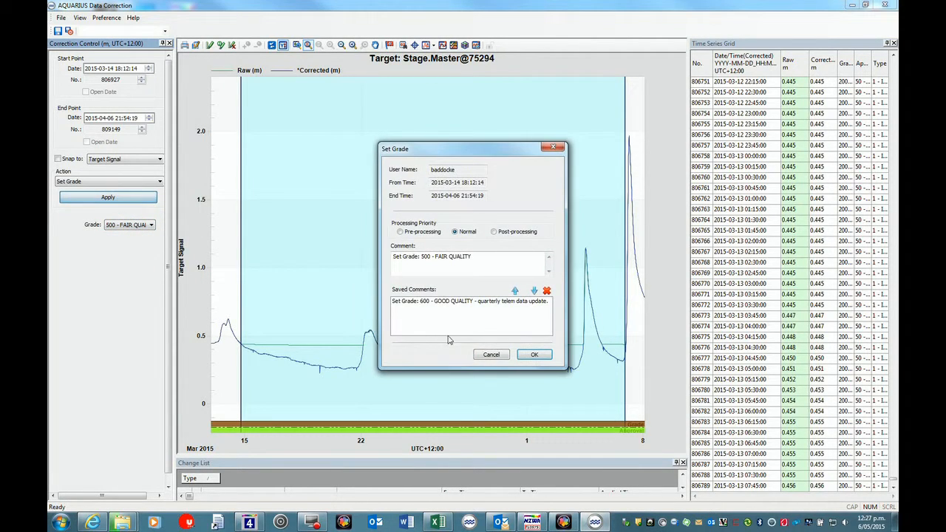
left_click(507, 306)
left_click(514, 291)
left_click(532, 356)
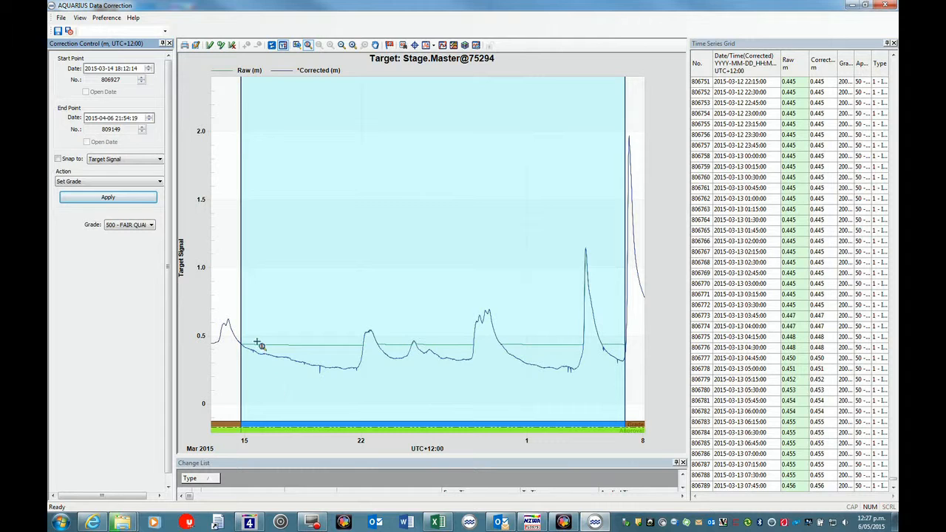
left_click(271, 45)
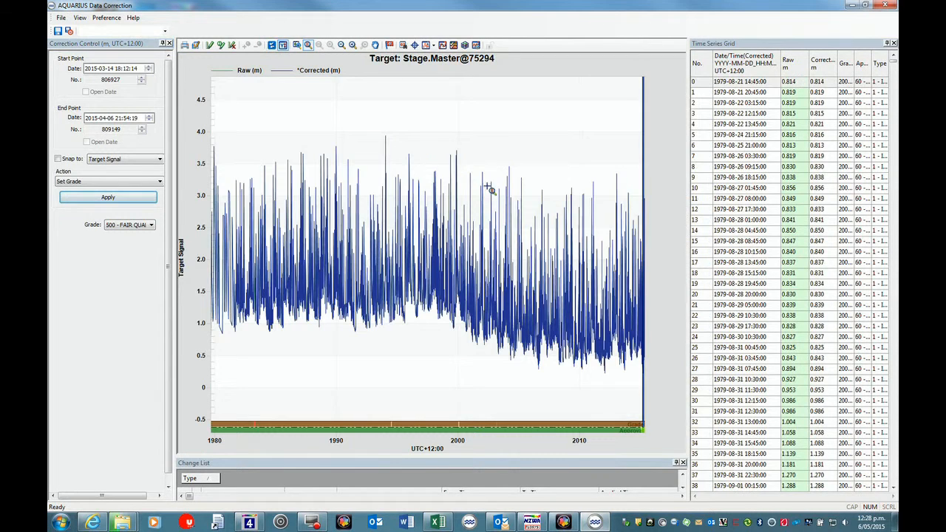
left_click_drag(635, 206, 651, 207)
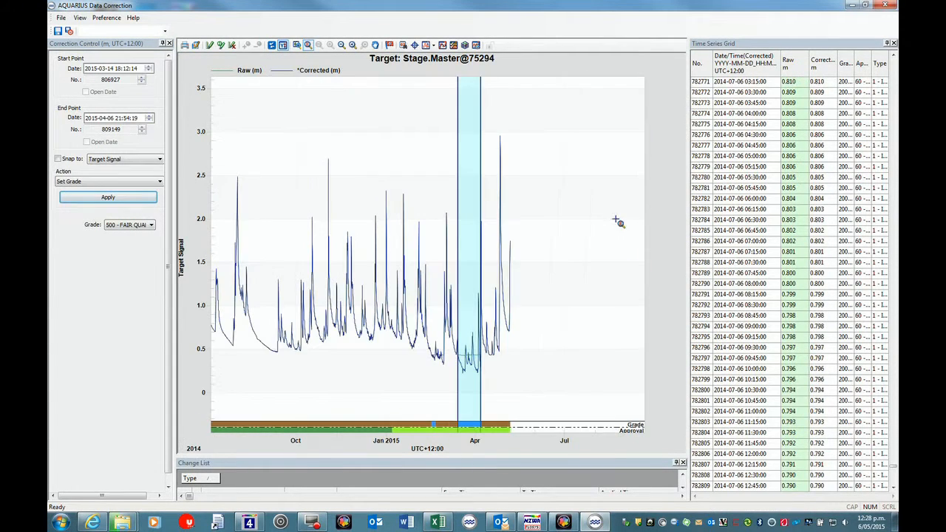
left_click(415, 437)
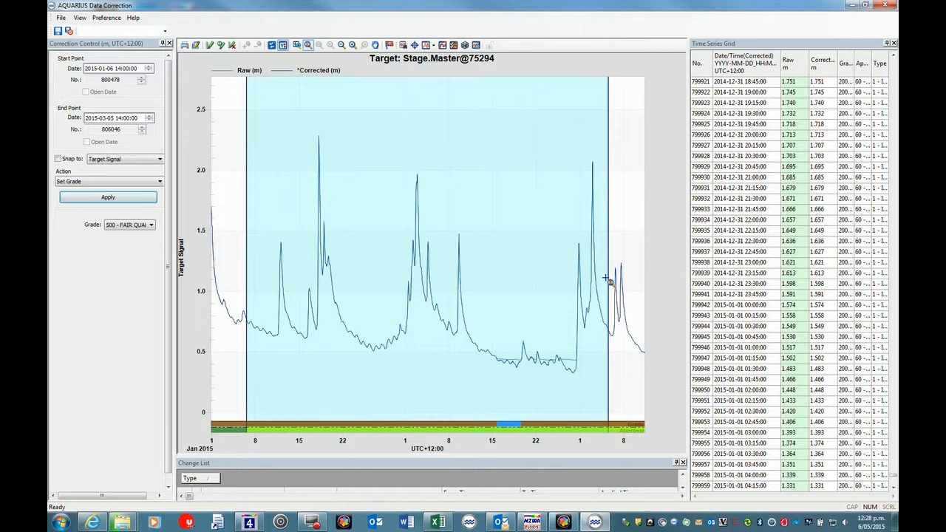
left_click(210, 45)
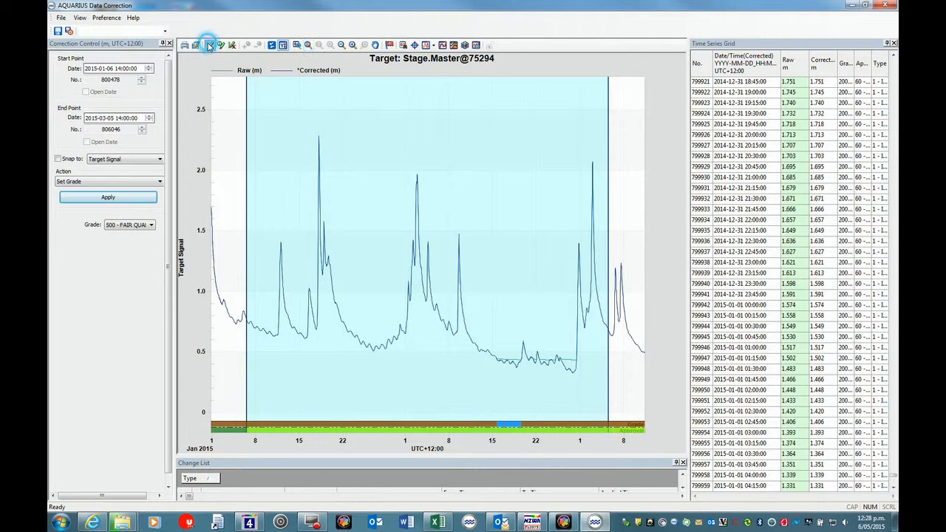
left_click(247, 215)
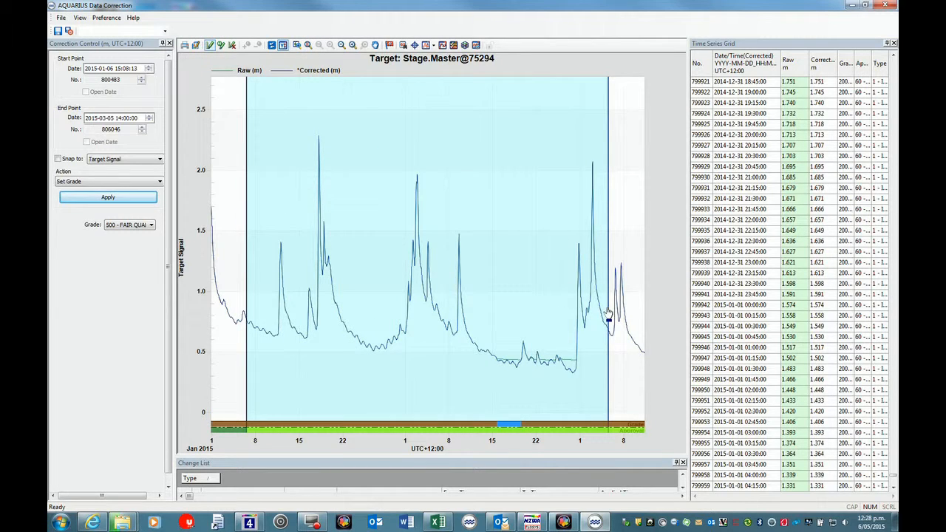
left_click(499, 330)
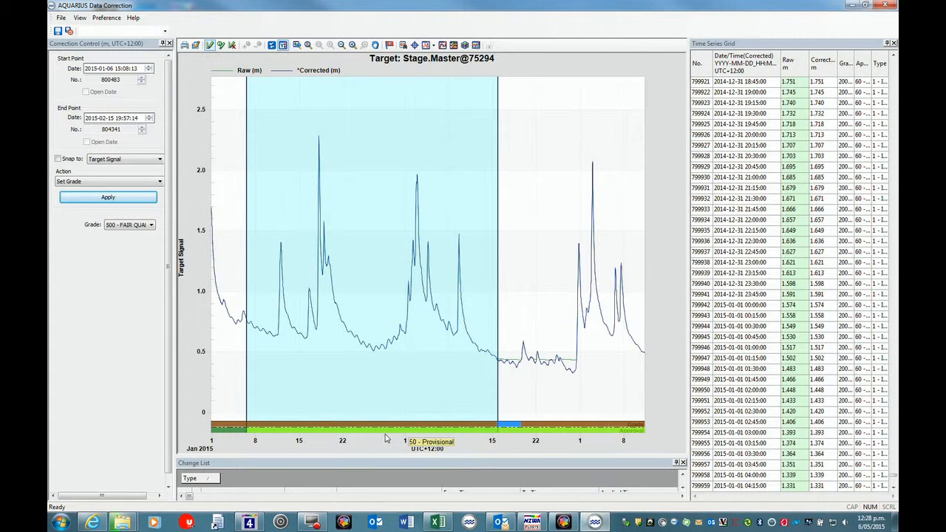
left_click(498, 330)
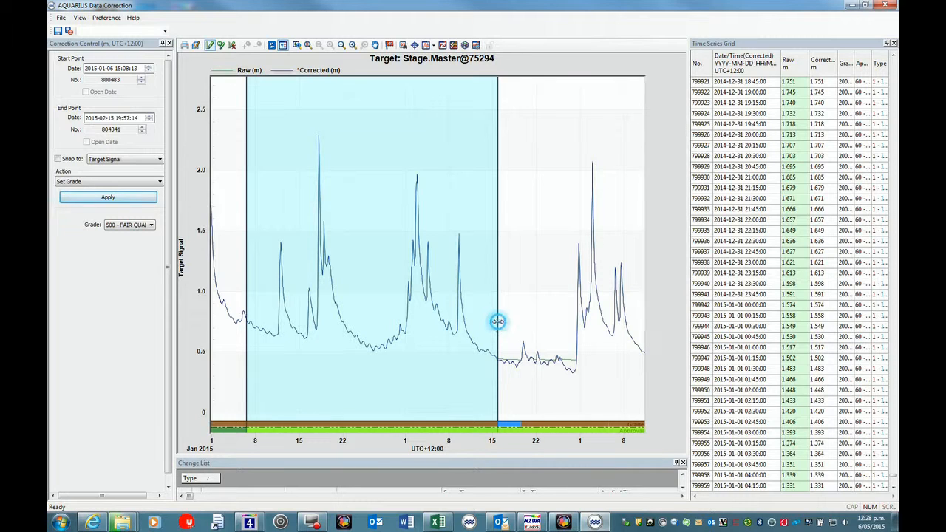
left_click(308, 45)
left_click_drag(241, 89, 502, 175)
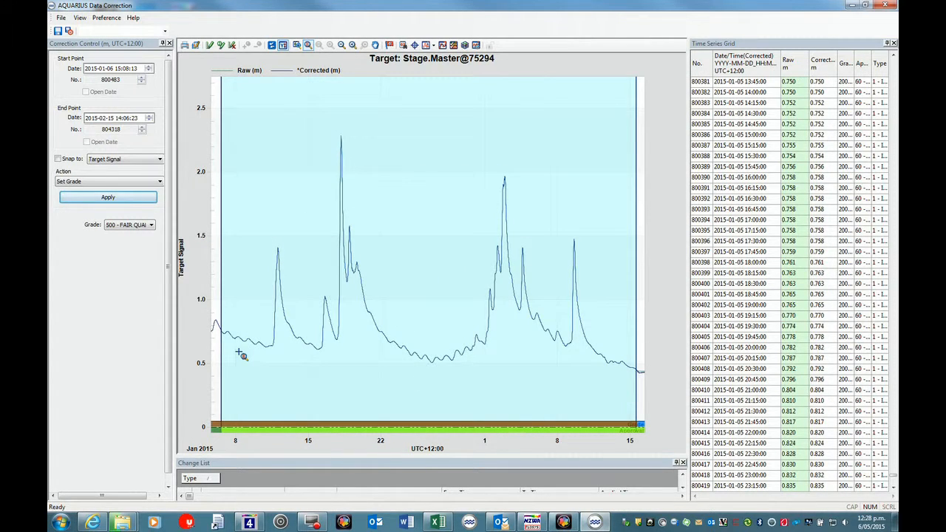
left_click(120, 69)
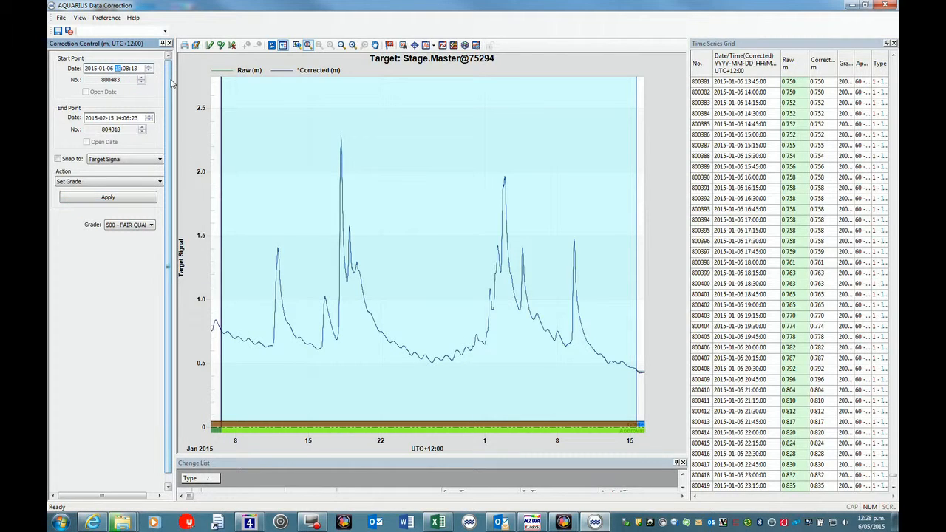
type("14")
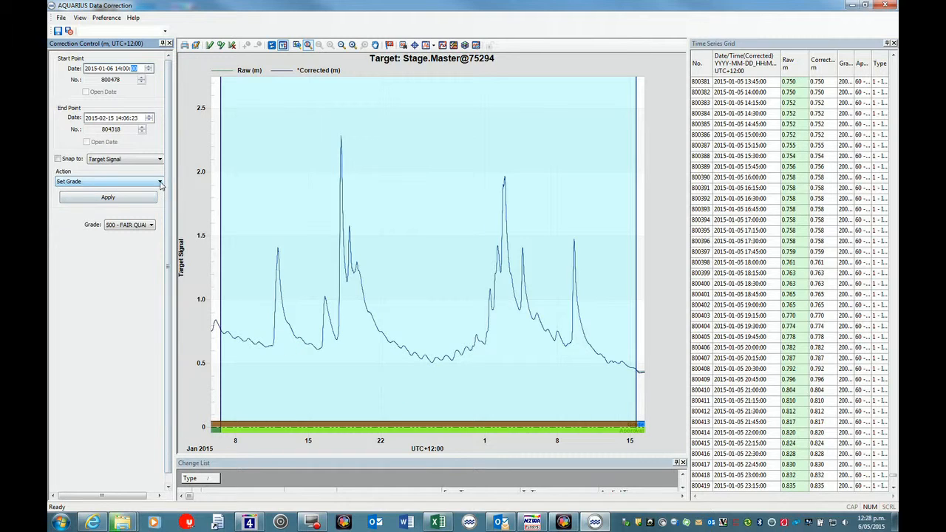
Step: Grade the marked January to February period as 600 - GOOD QUALITY with the saved quarterly telem data update comment
left_click(151, 225)
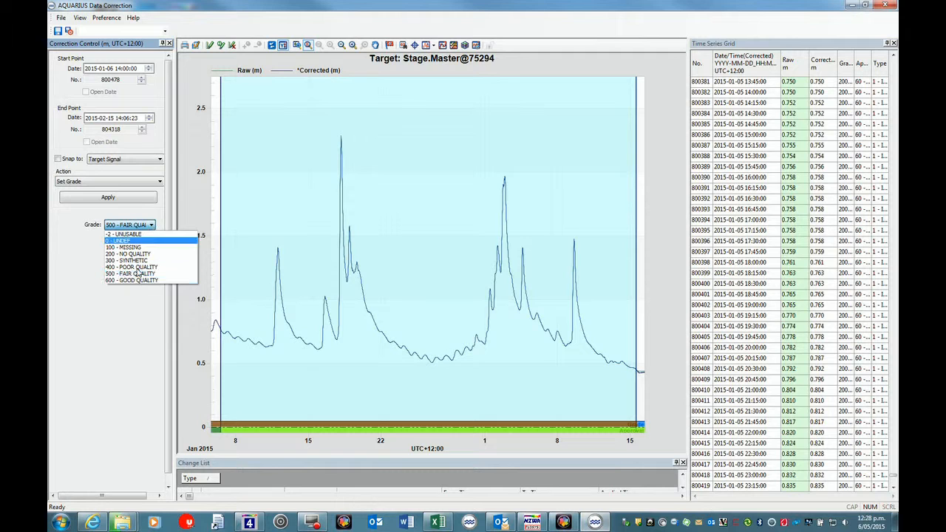
left_click(134, 283)
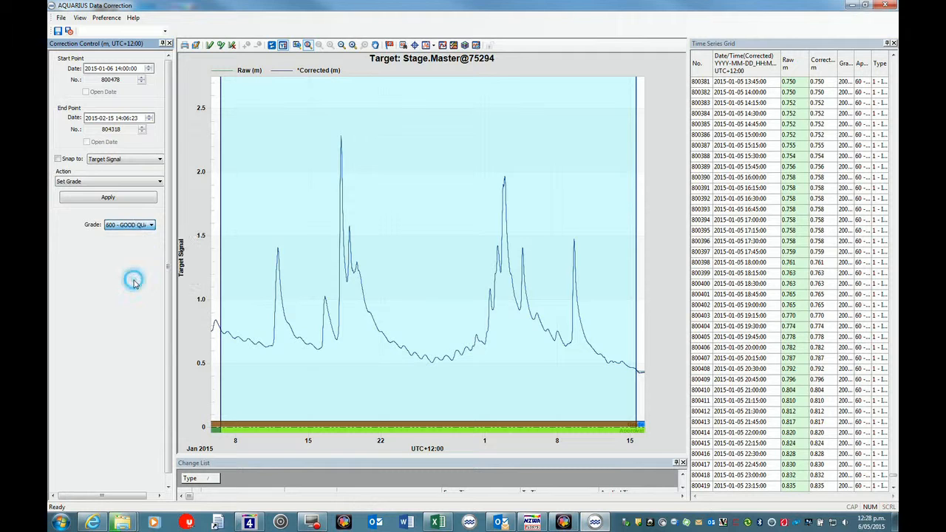
left_click(106, 198)
left_click(458, 302)
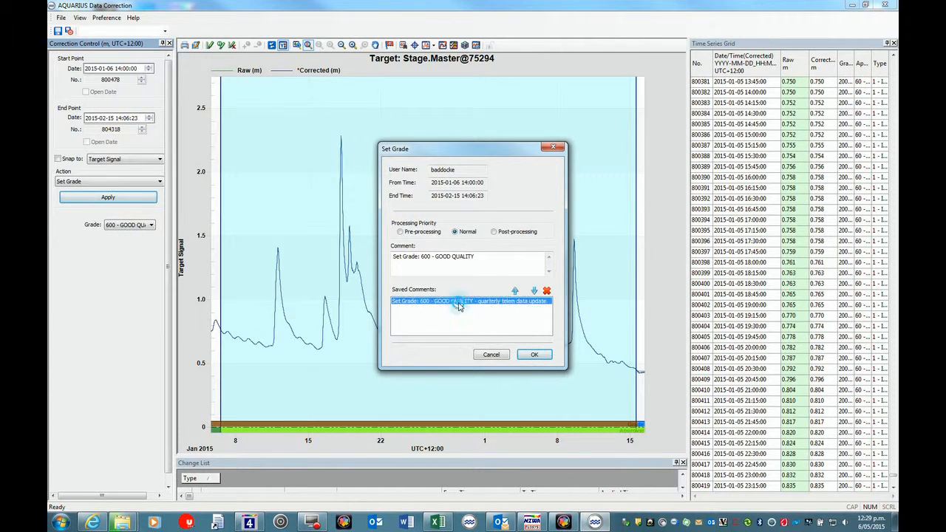
left_click(514, 290)
left_click(529, 356)
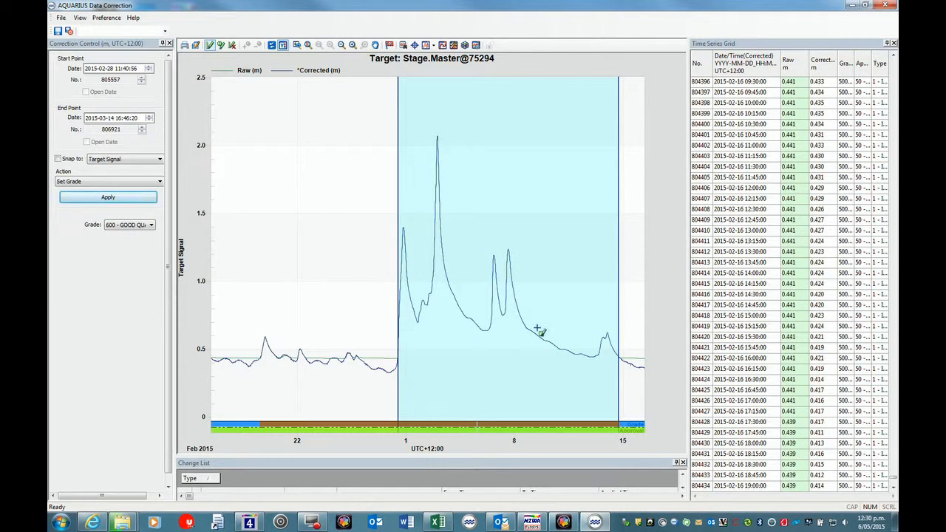
Step: Grade the marked 28 February to 14 March period as 600 - GOOD QUALITY with the saved quarterly telem data update comment
left_click(152, 225)
left_click(141, 279)
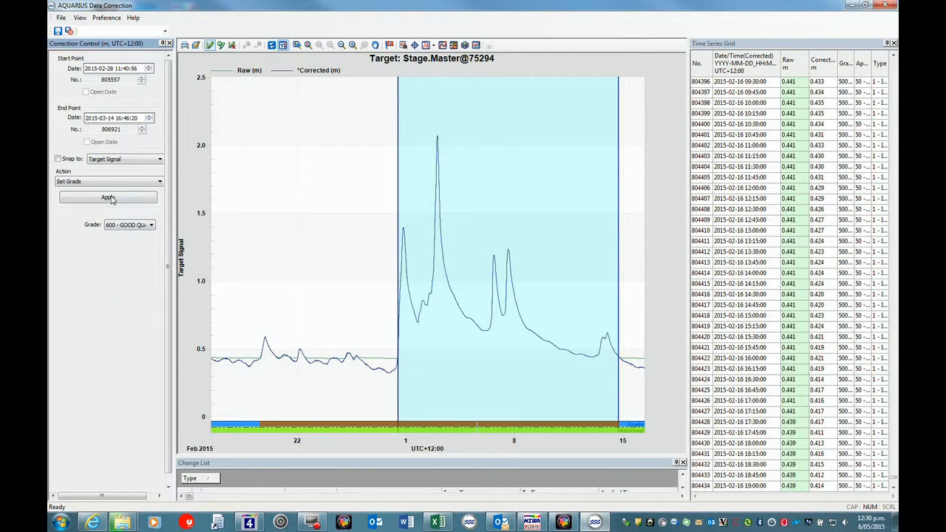
left_click(109, 198)
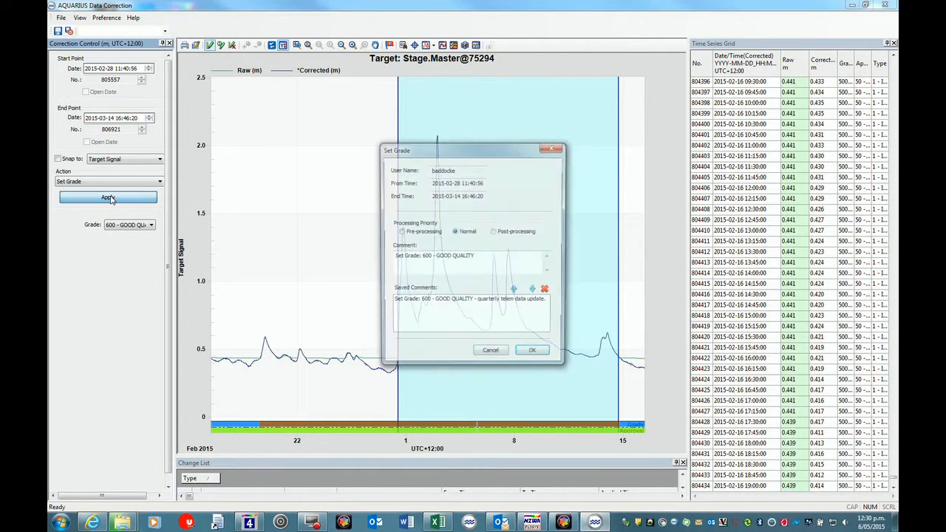
left_click(476, 303)
left_click(516, 291)
left_click(534, 355)
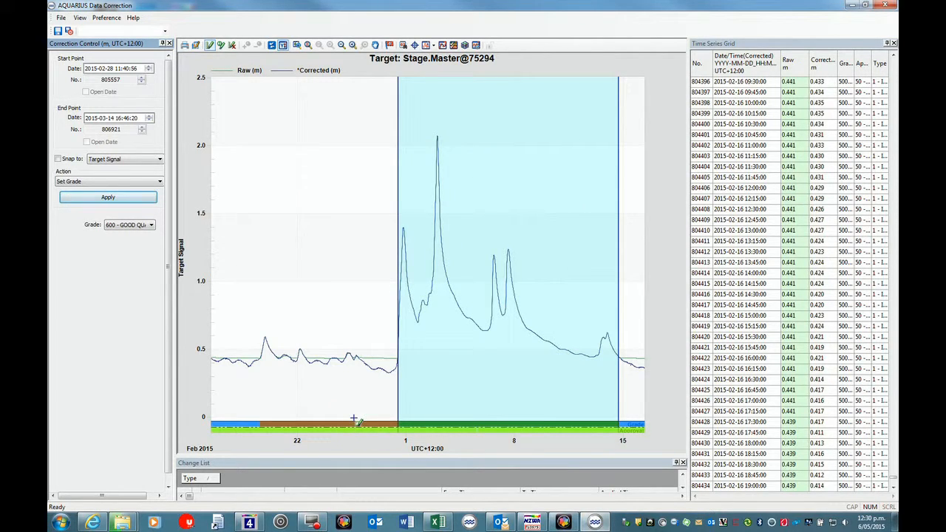
mouse_move(333, 427)
left_click(209, 45)
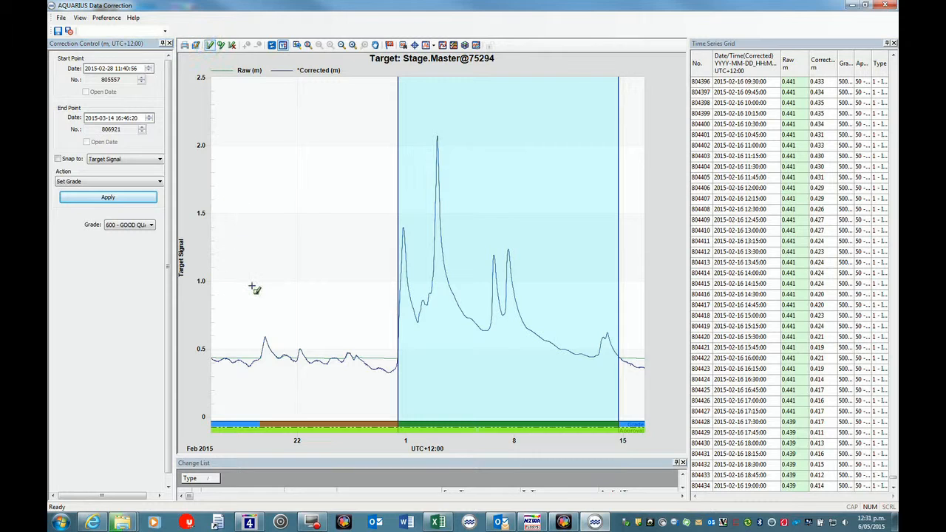
left_click_drag(252, 289, 401, 302)
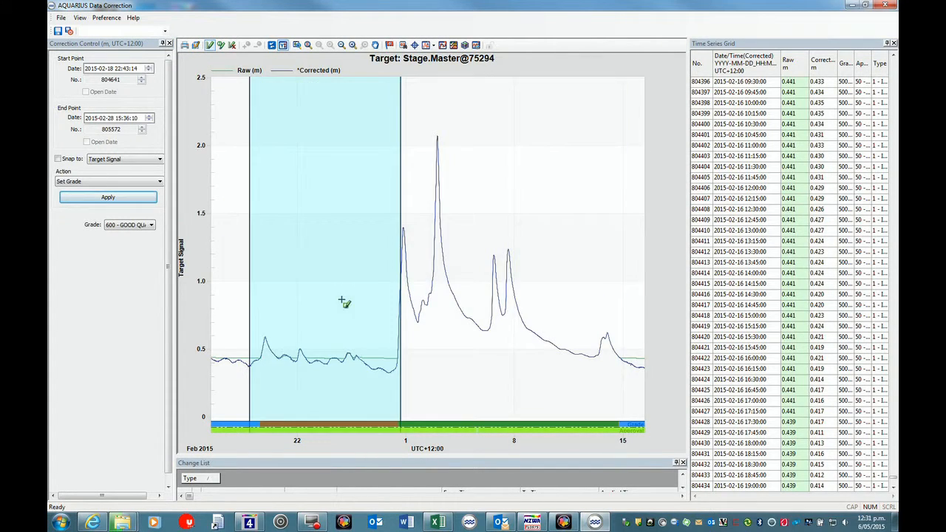
left_click_drag(250, 303, 259, 298)
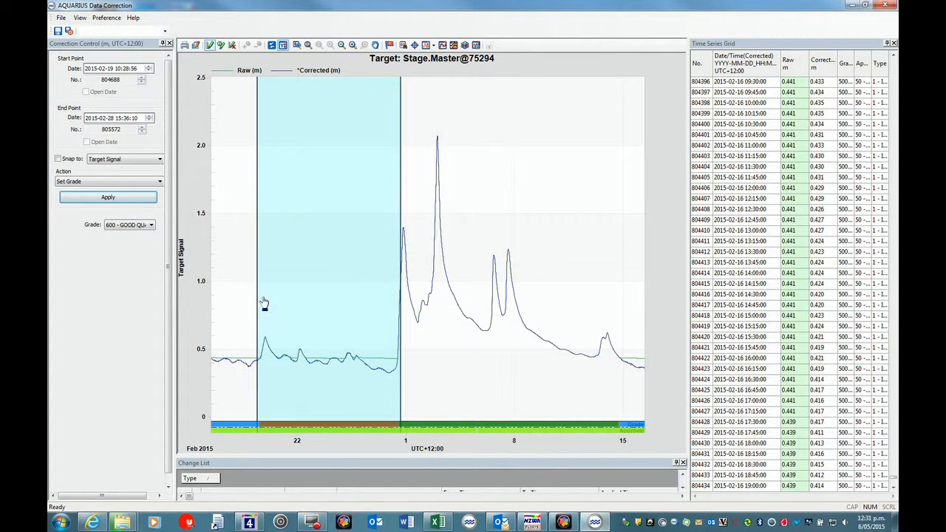
left_click(268, 303)
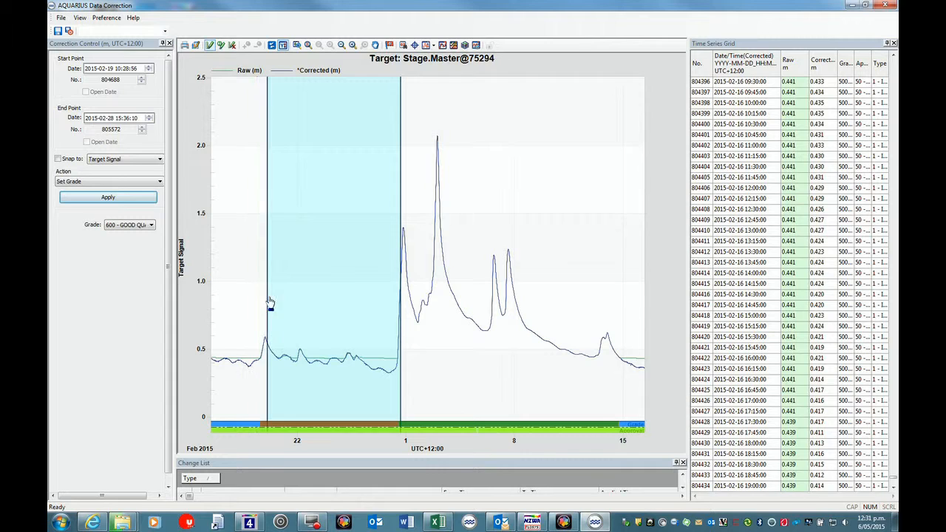
left_click(264, 305)
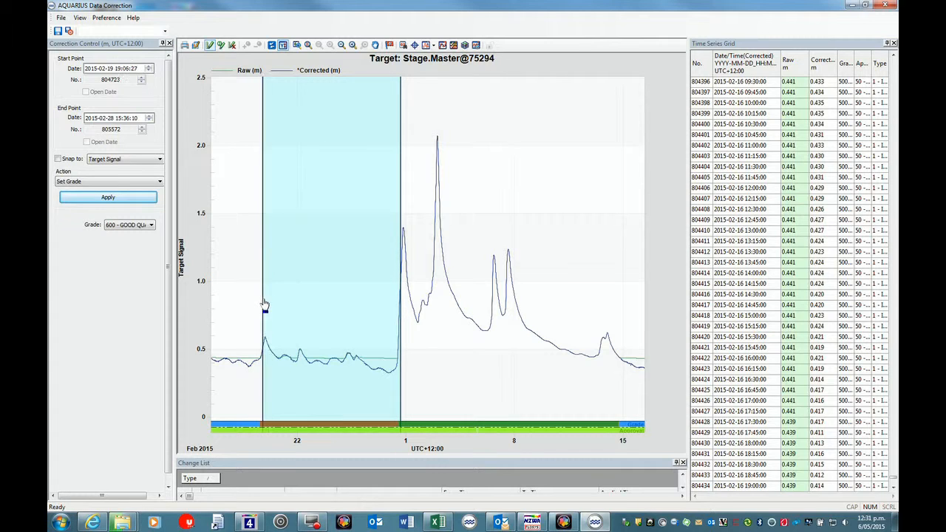
left_click(260, 306)
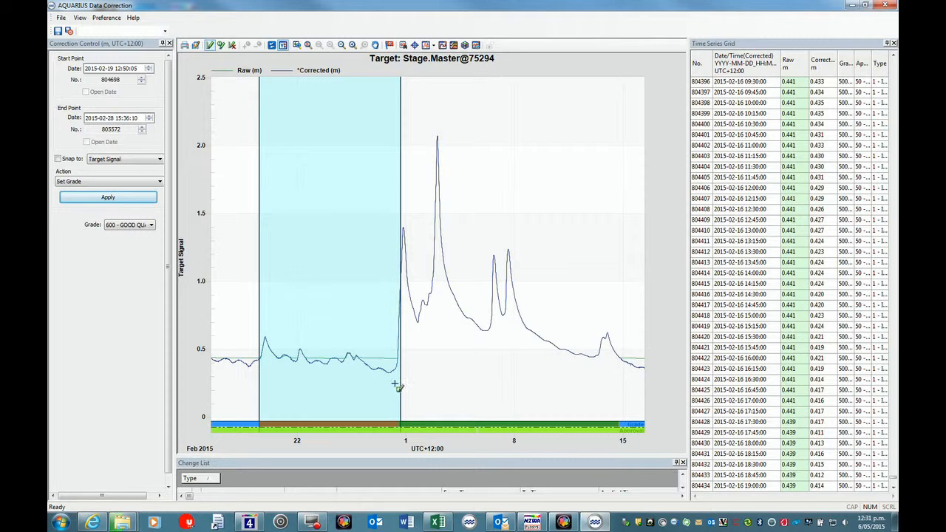
left_click_drag(400, 394, 398, 396)
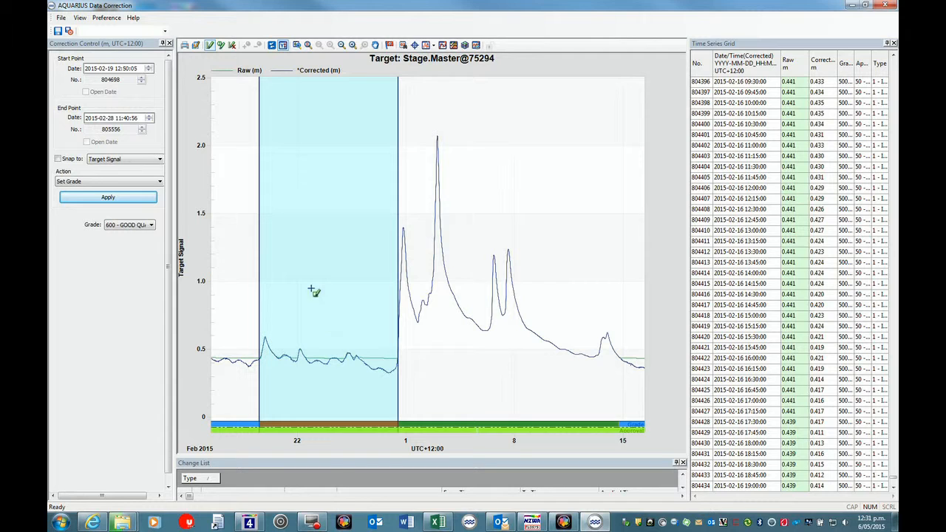
Step: Grade the marked late-February period as 500 - FAIR QUALITY, selecting the saved quarterly telem data update comment
left_click(151, 226)
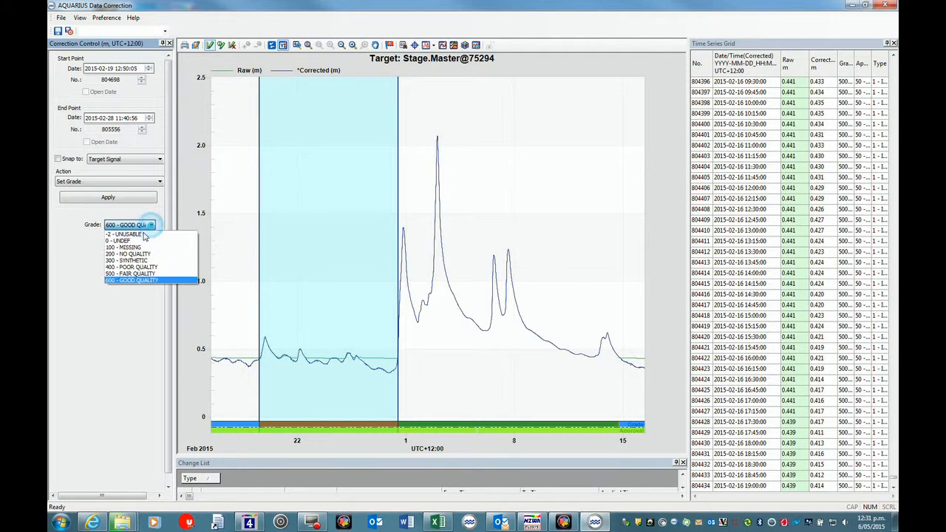
left_click(131, 273)
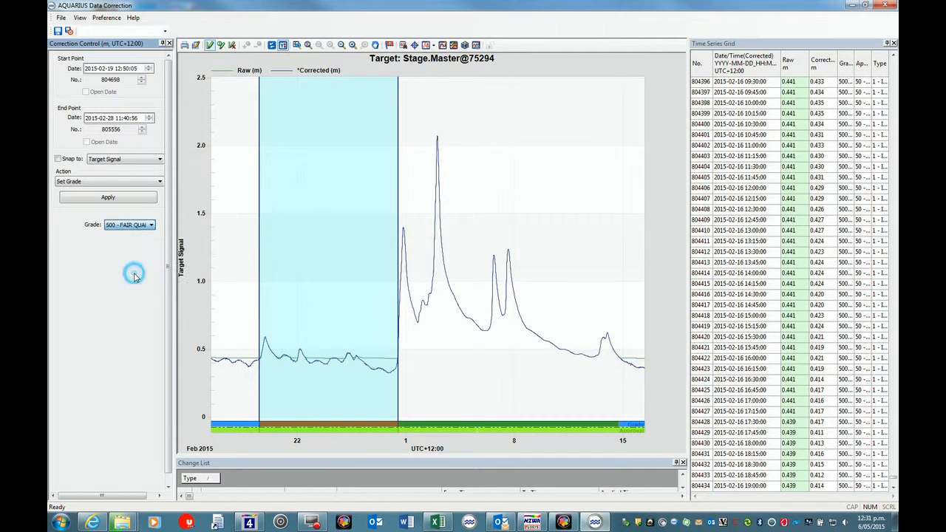
left_click(108, 199)
left_click(510, 302)
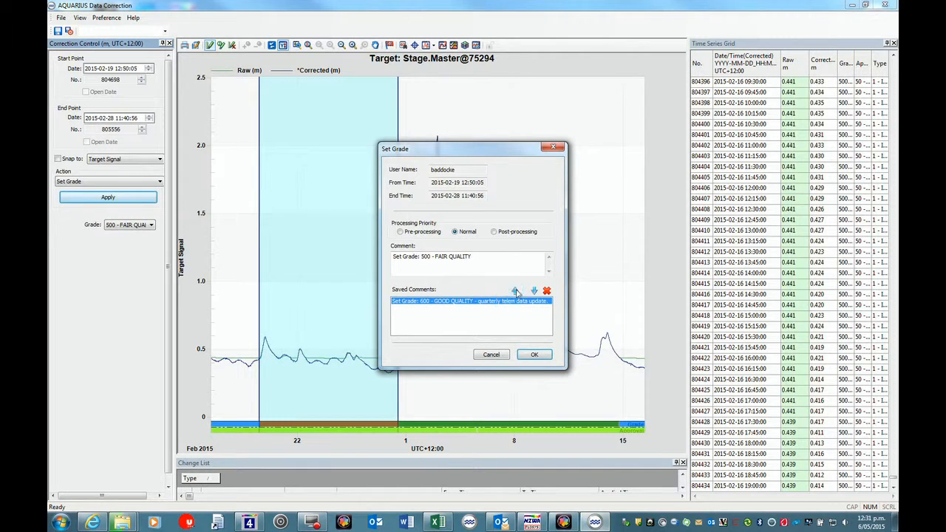
left_click(534, 355)
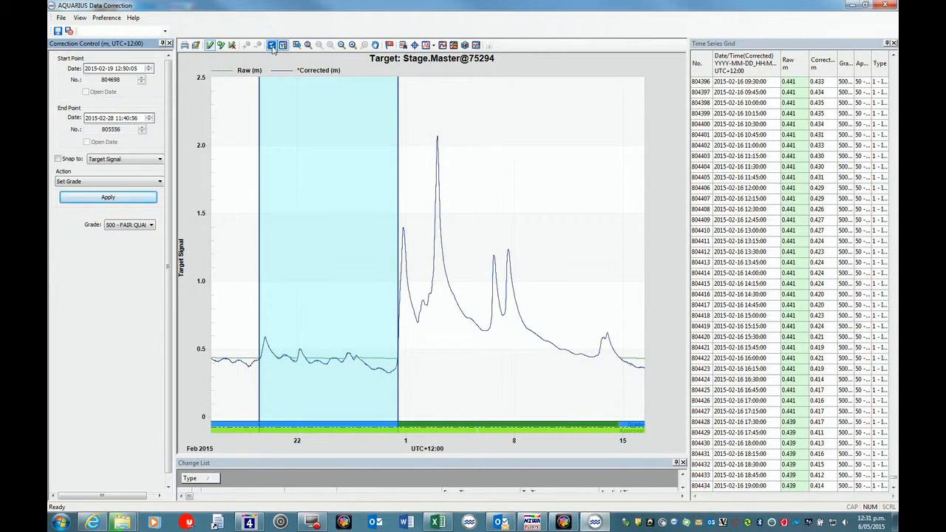
left_click(298, 45)
left_click(308, 46)
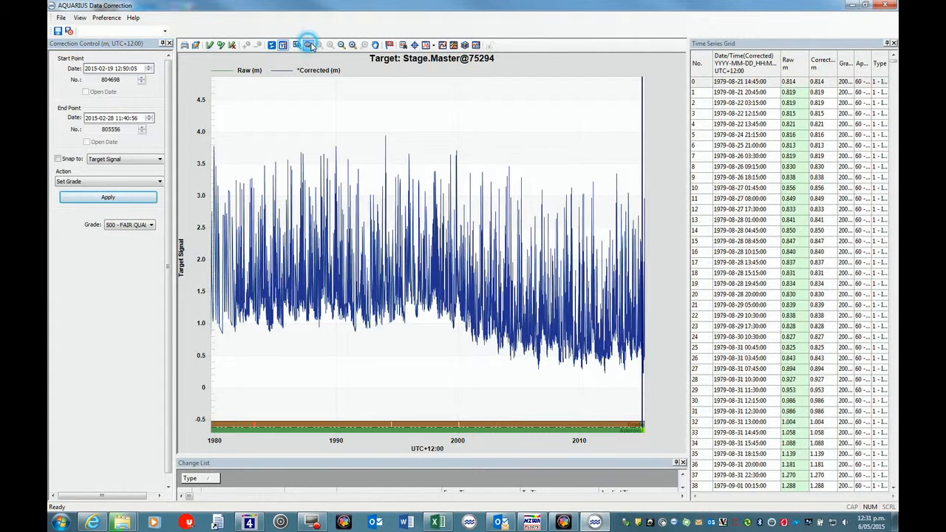
left_click_drag(636, 164, 653, 170)
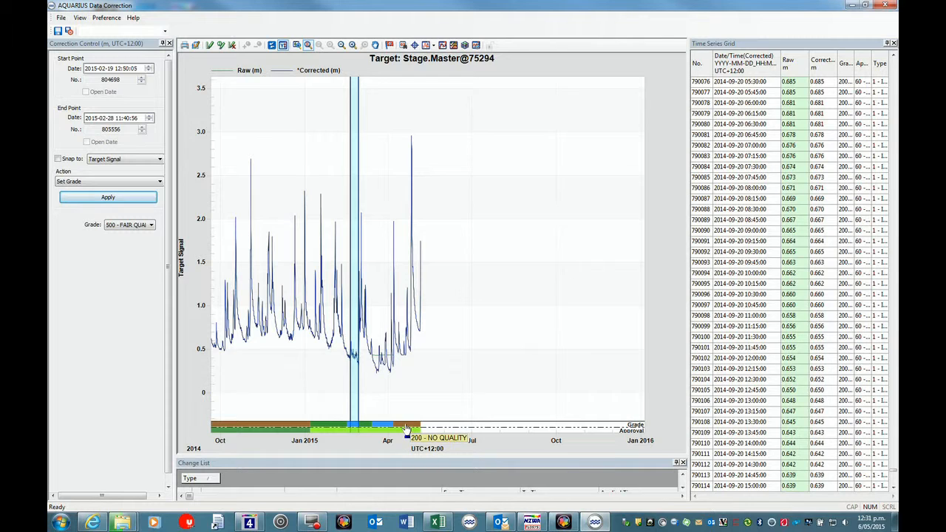
left_click_drag(385, 286, 427, 293)
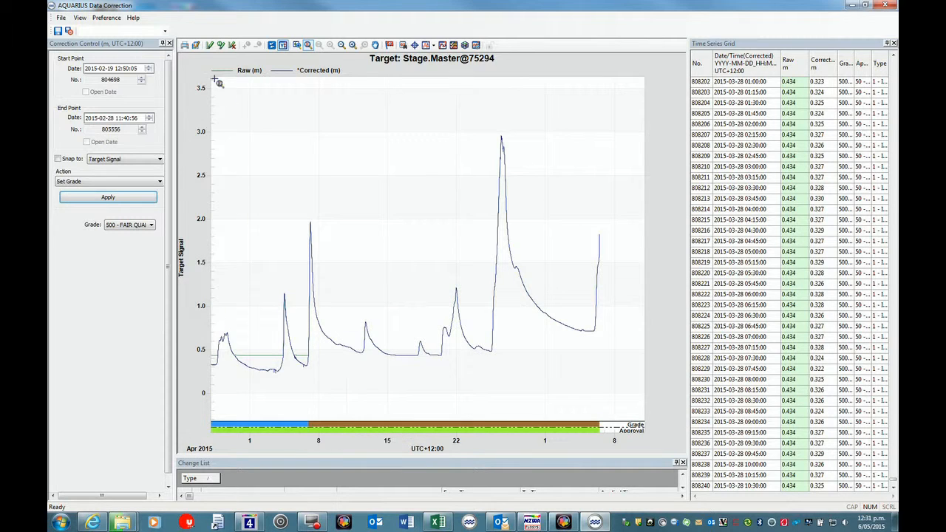
left_click(209, 46)
left_click_drag(302, 231, 601, 300)
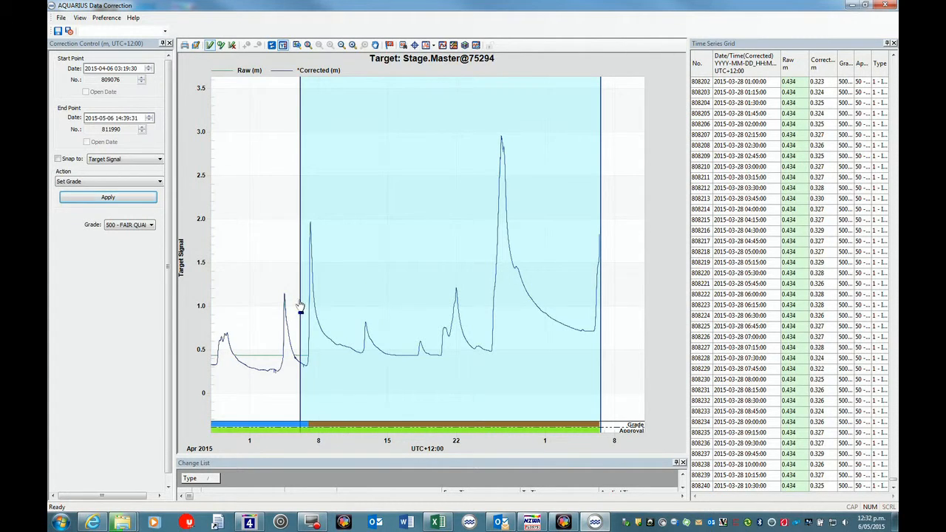
left_click_drag(301, 306, 309, 311)
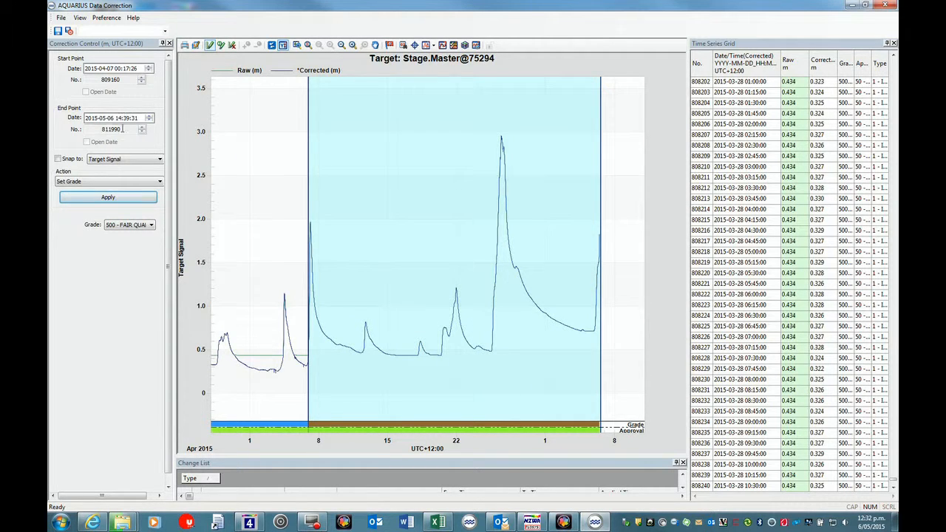
left_click(107, 120)
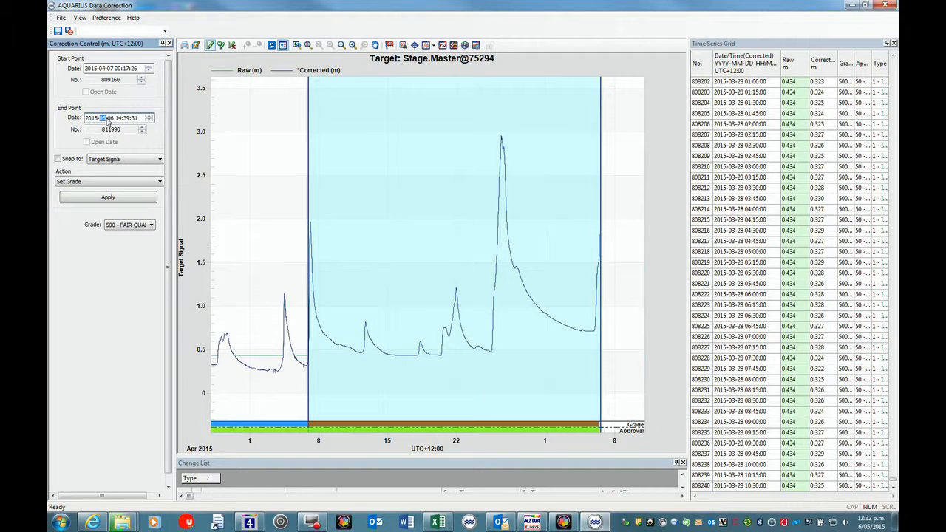
left_click(148, 116)
left_click(149, 122)
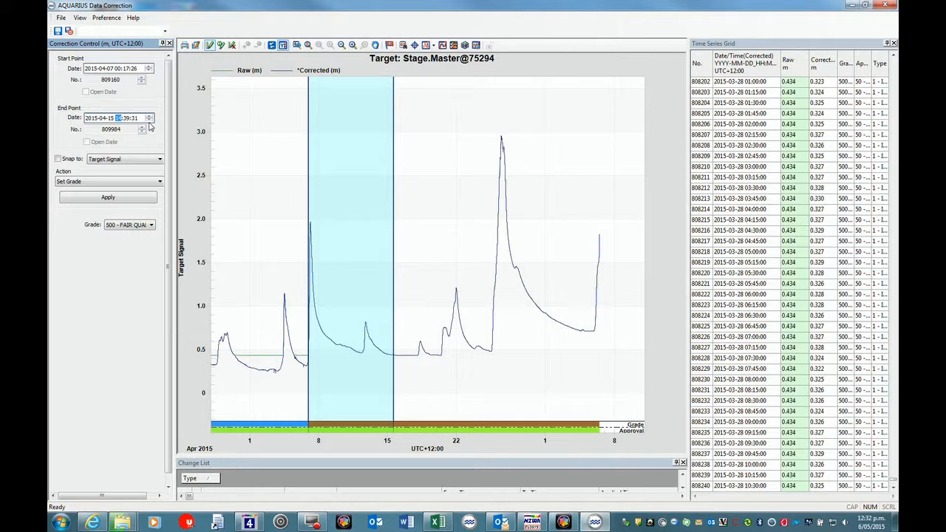
key("Right")
left_click(148, 122)
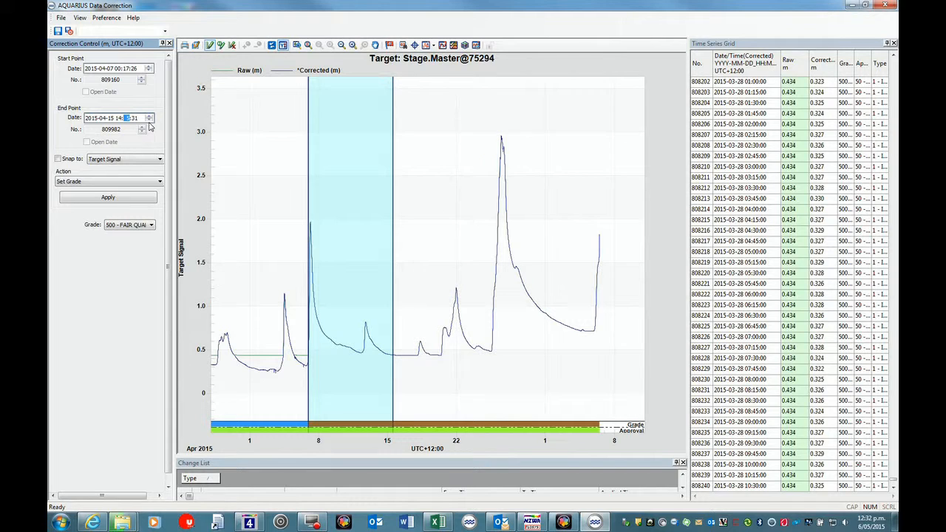
key("Up")
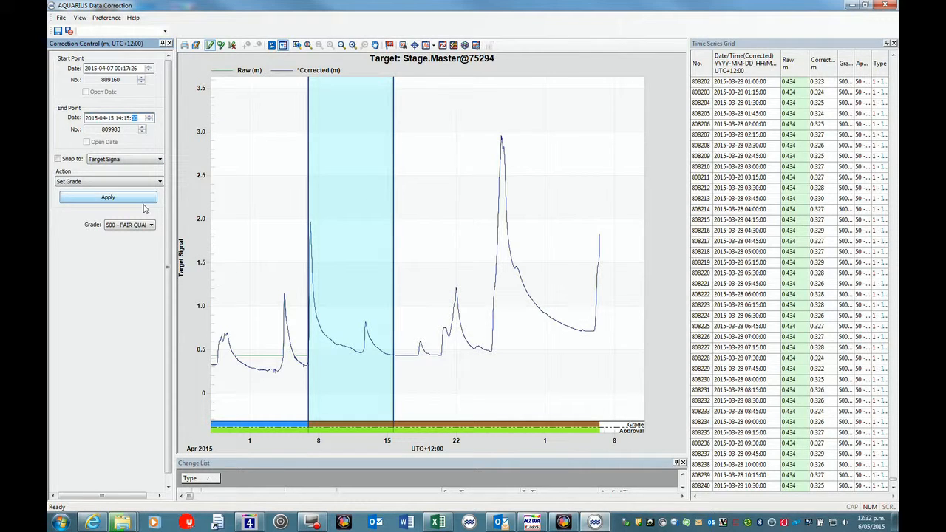
Step: Grade the marked 7 to 15 April period as 600 - GOOD QUALITY with the saved quarterly telem data update comment
left_click(152, 224)
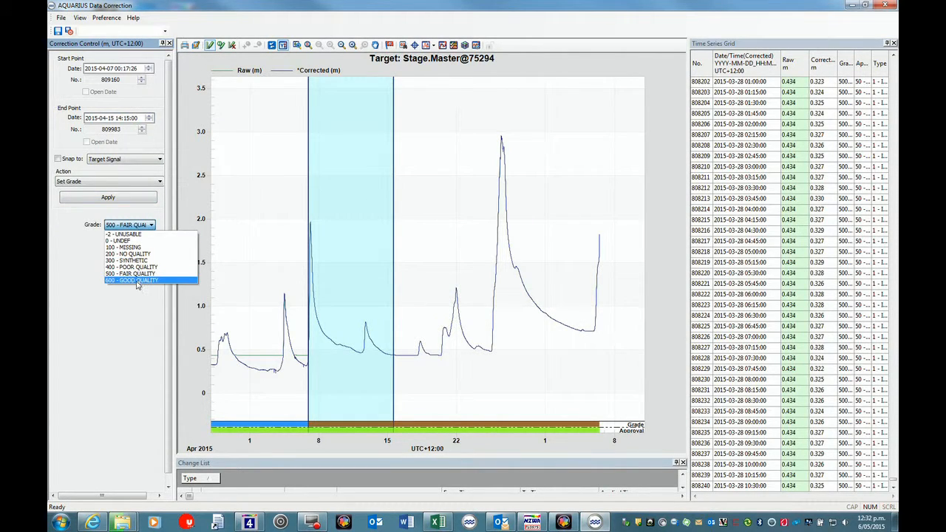
left_click(136, 277)
left_click(111, 200)
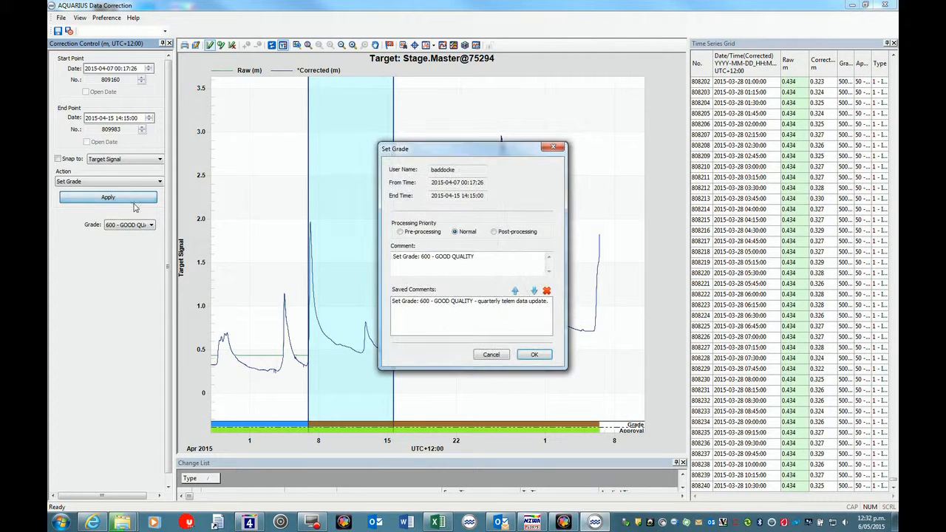
left_click(457, 301)
left_click(515, 290)
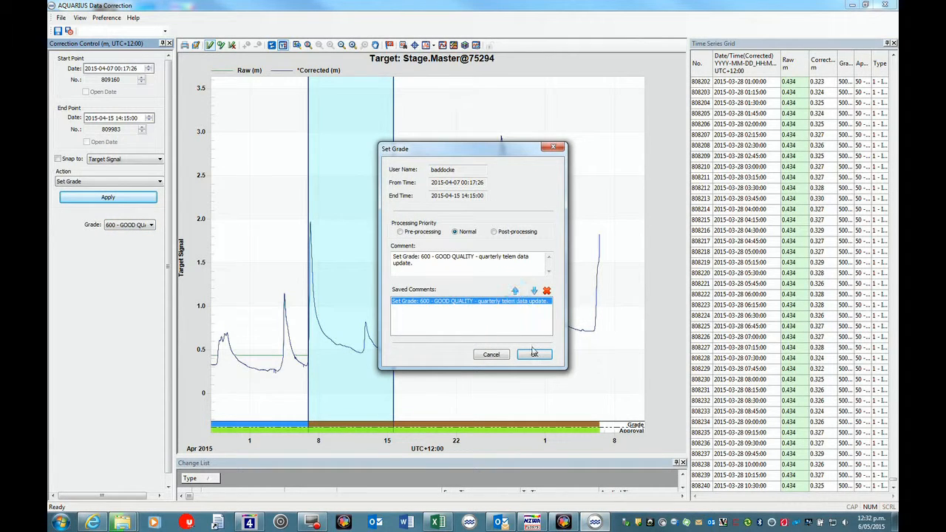
left_click(535, 355)
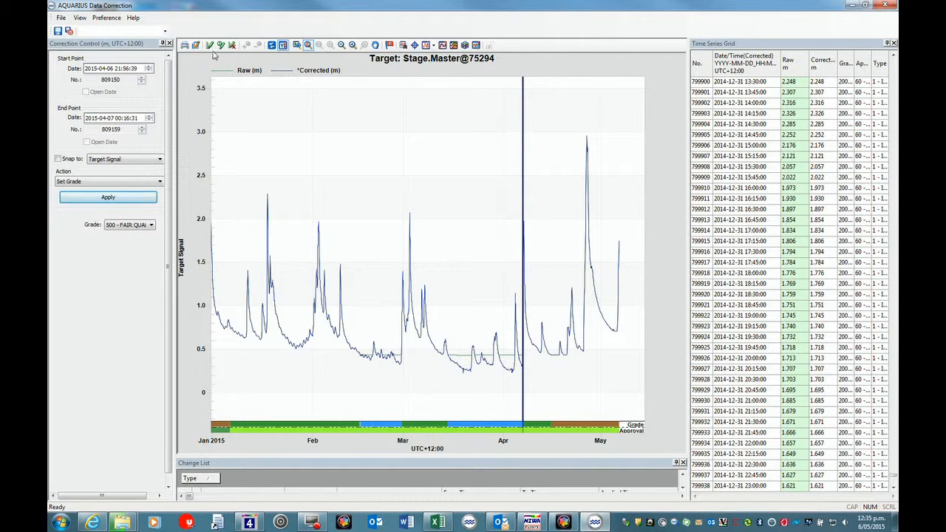
left_click(210, 45)
left_click(227, 190)
left_click_drag(382, 230, 554, 284)
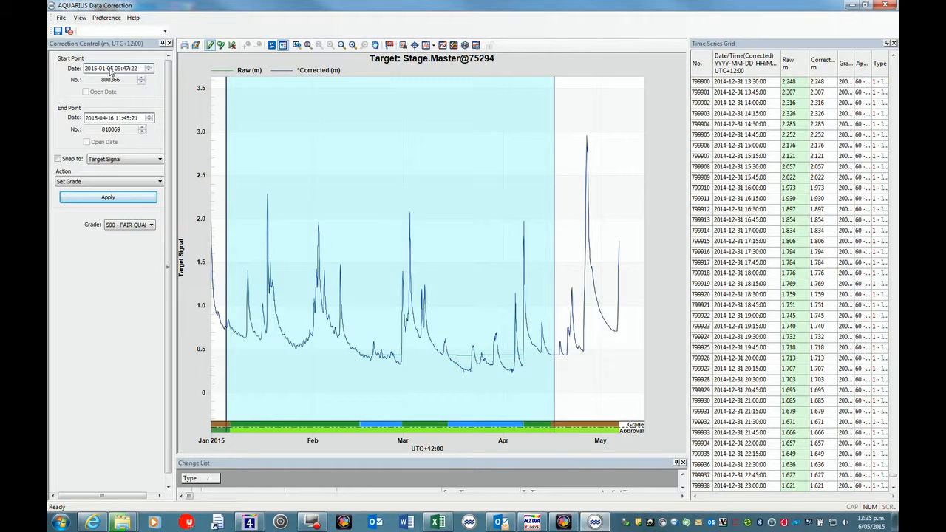
left_click(109, 69)
key("Up")
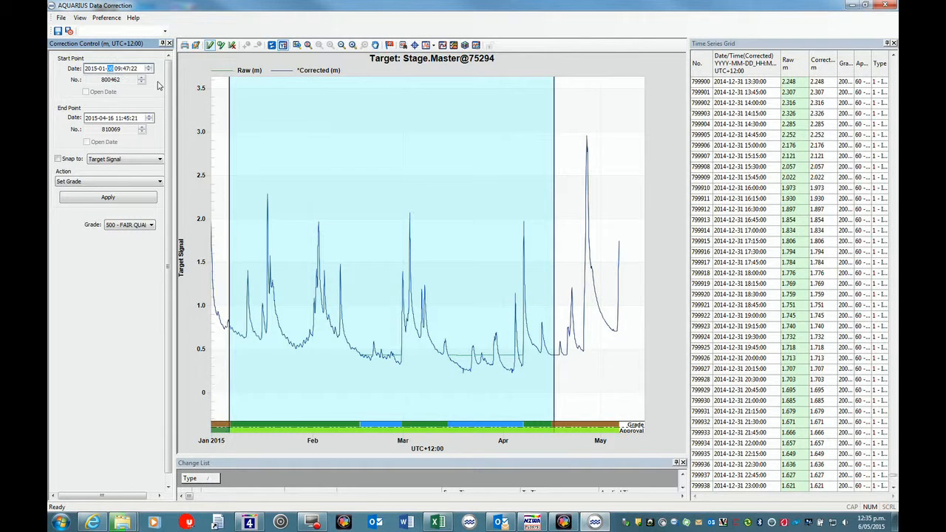
type("14:00")
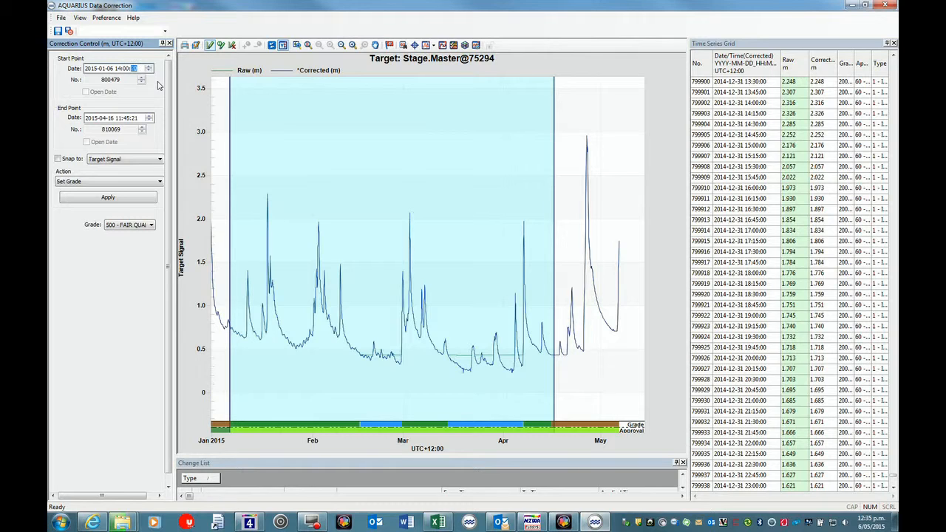
left_click(113, 119)
type("15 14:")
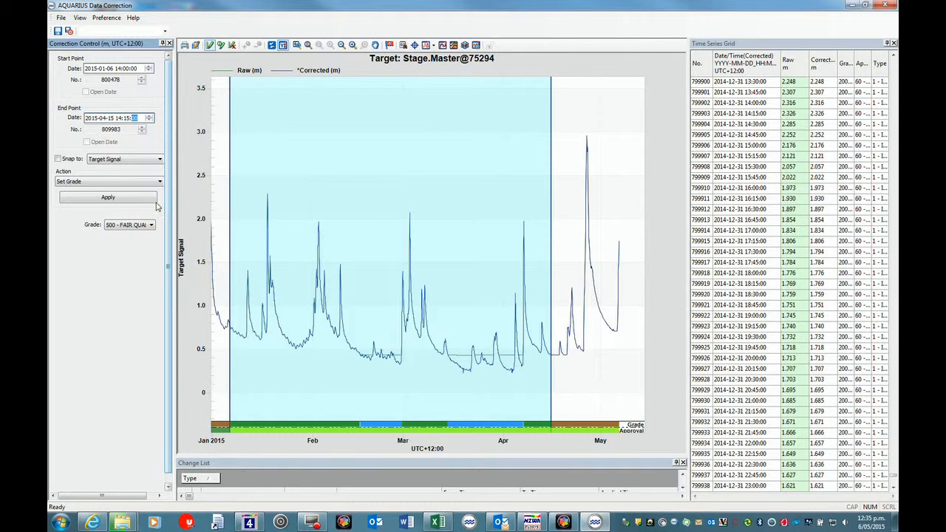
Step: Set the approval of the marked January to April period to 40 - In Review with the saved "ready to update" comment
left_click(160, 182)
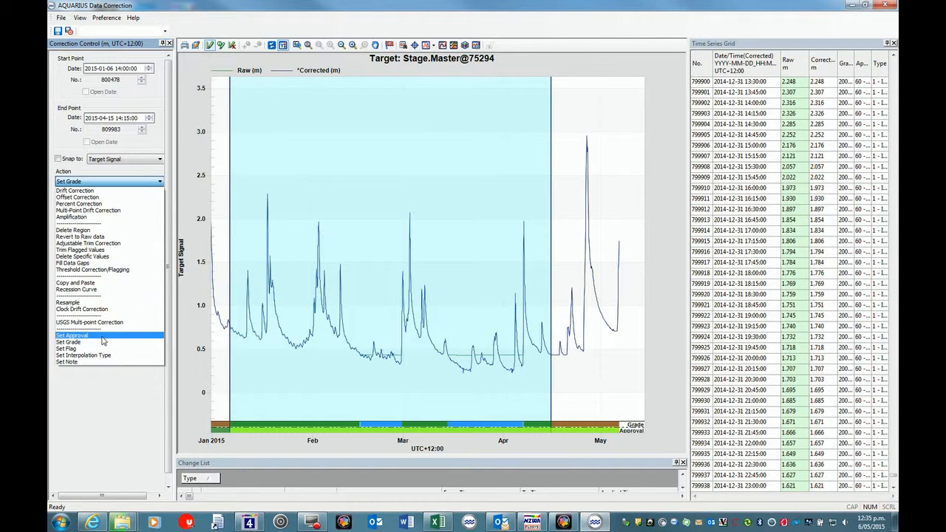
left_click(102, 336)
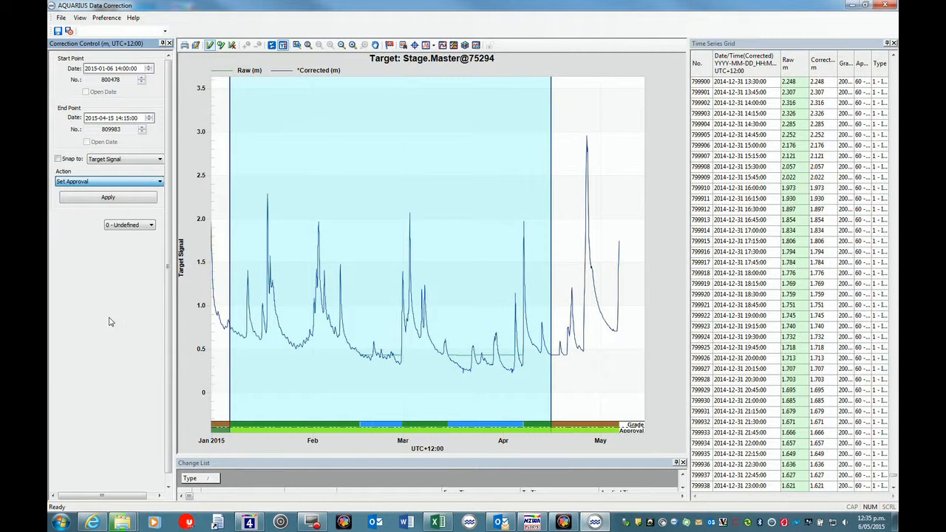
left_click(151, 226)
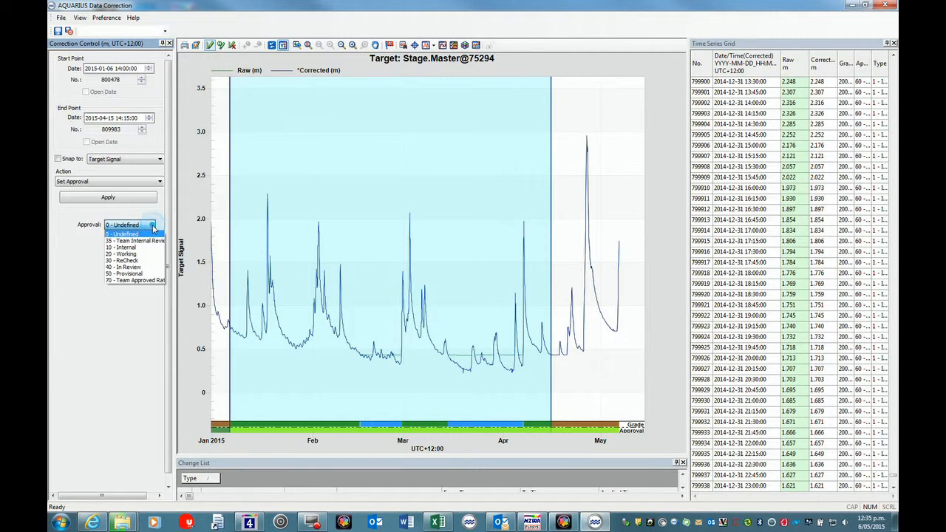
left_click(130, 267)
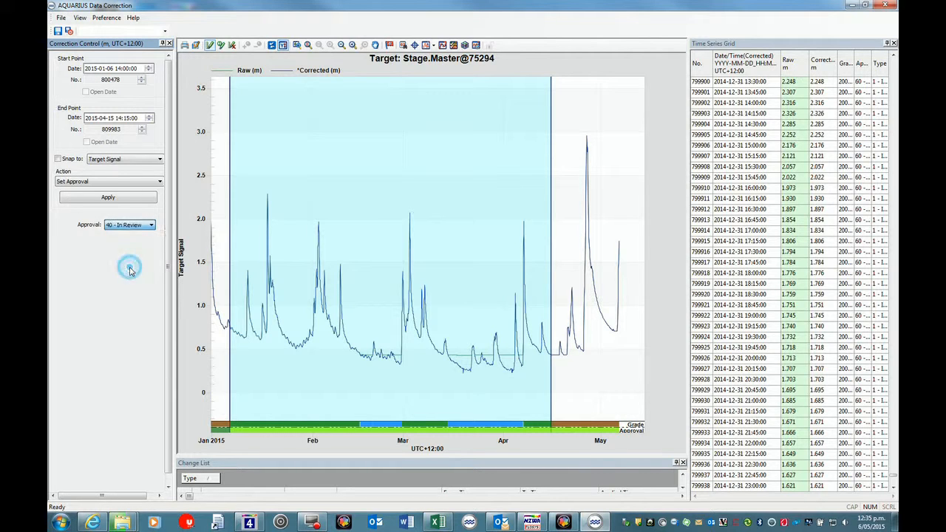
left_click(109, 198)
left_click(469, 316)
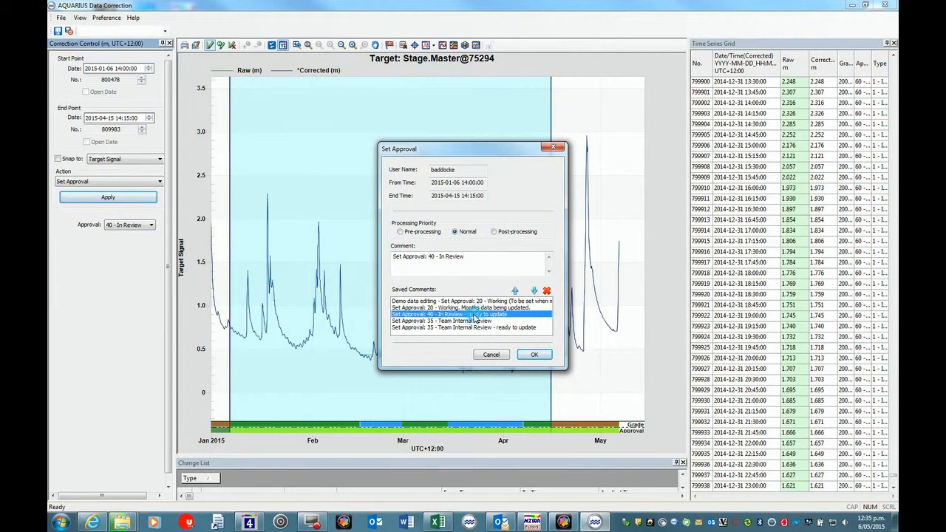
left_click(515, 290)
left_click(533, 355)
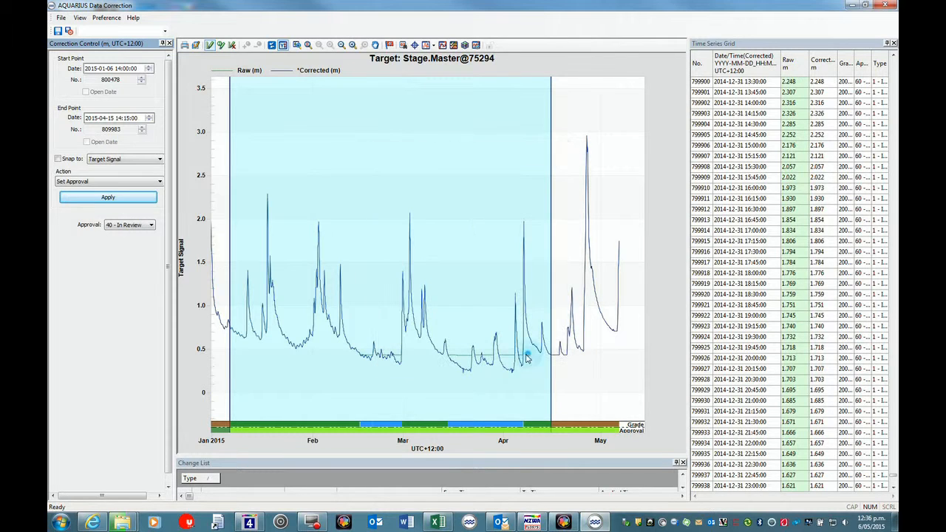